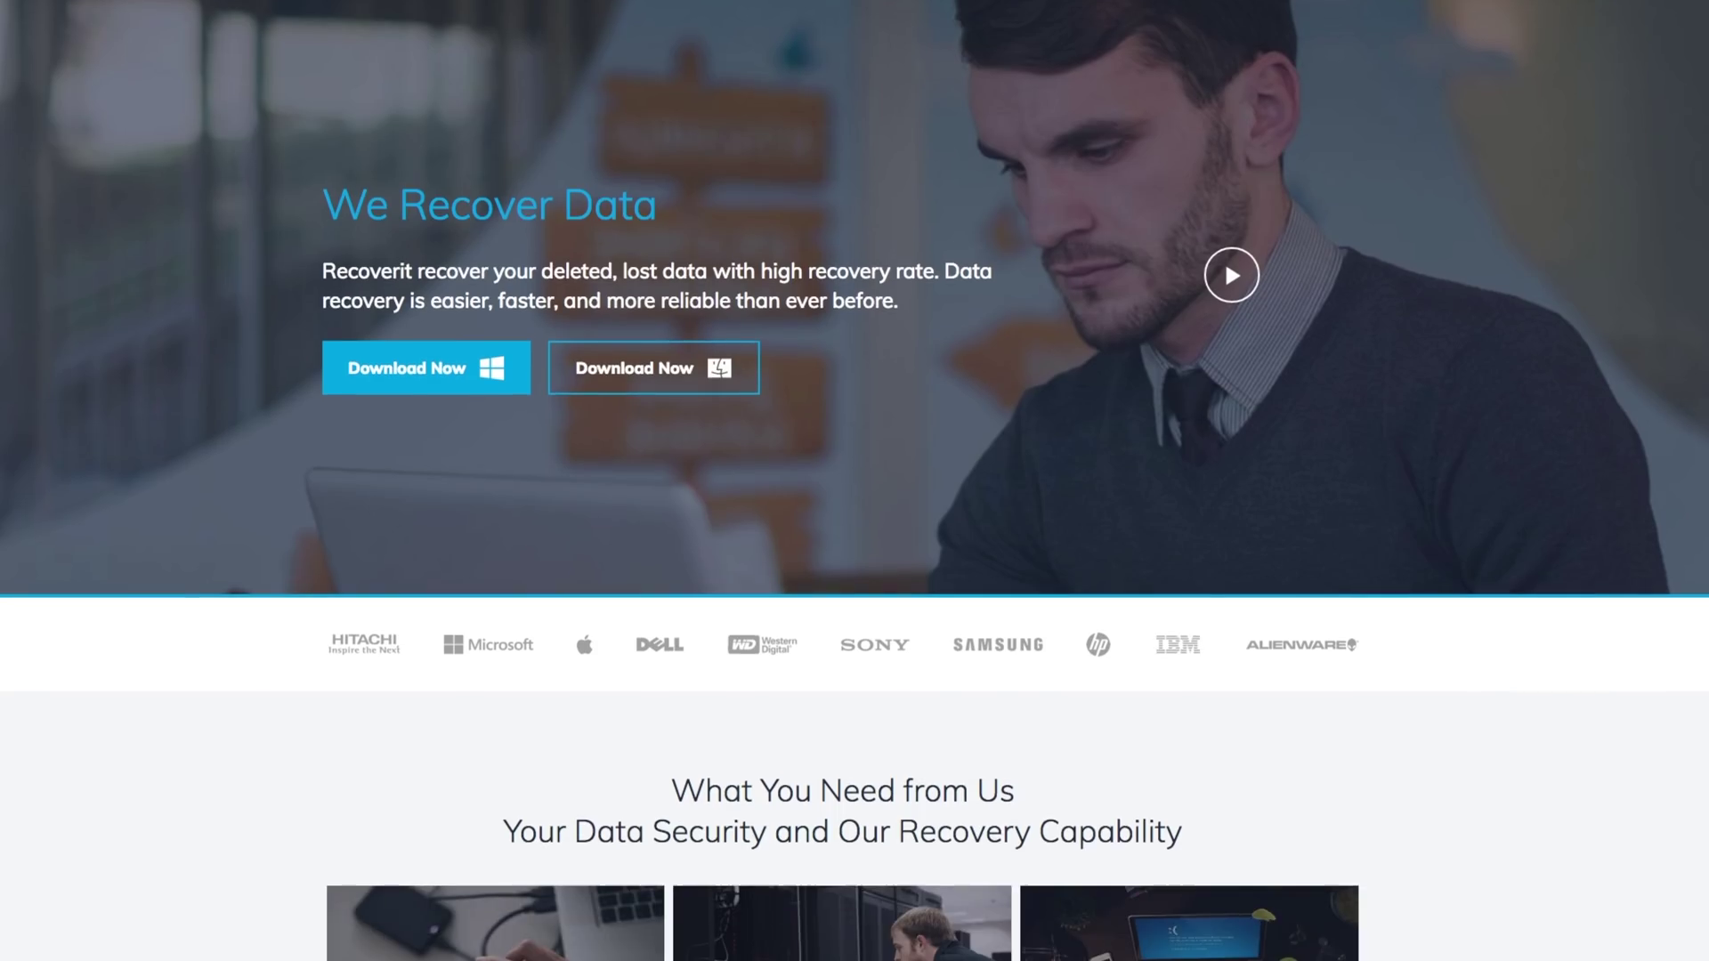
Scroll down the Recoverit homepage that advertises the 96% recovery rate
{"action": "scroll", "coordinate": [855, 480], "scroll_direction": "down", "scroll_amount": 5}
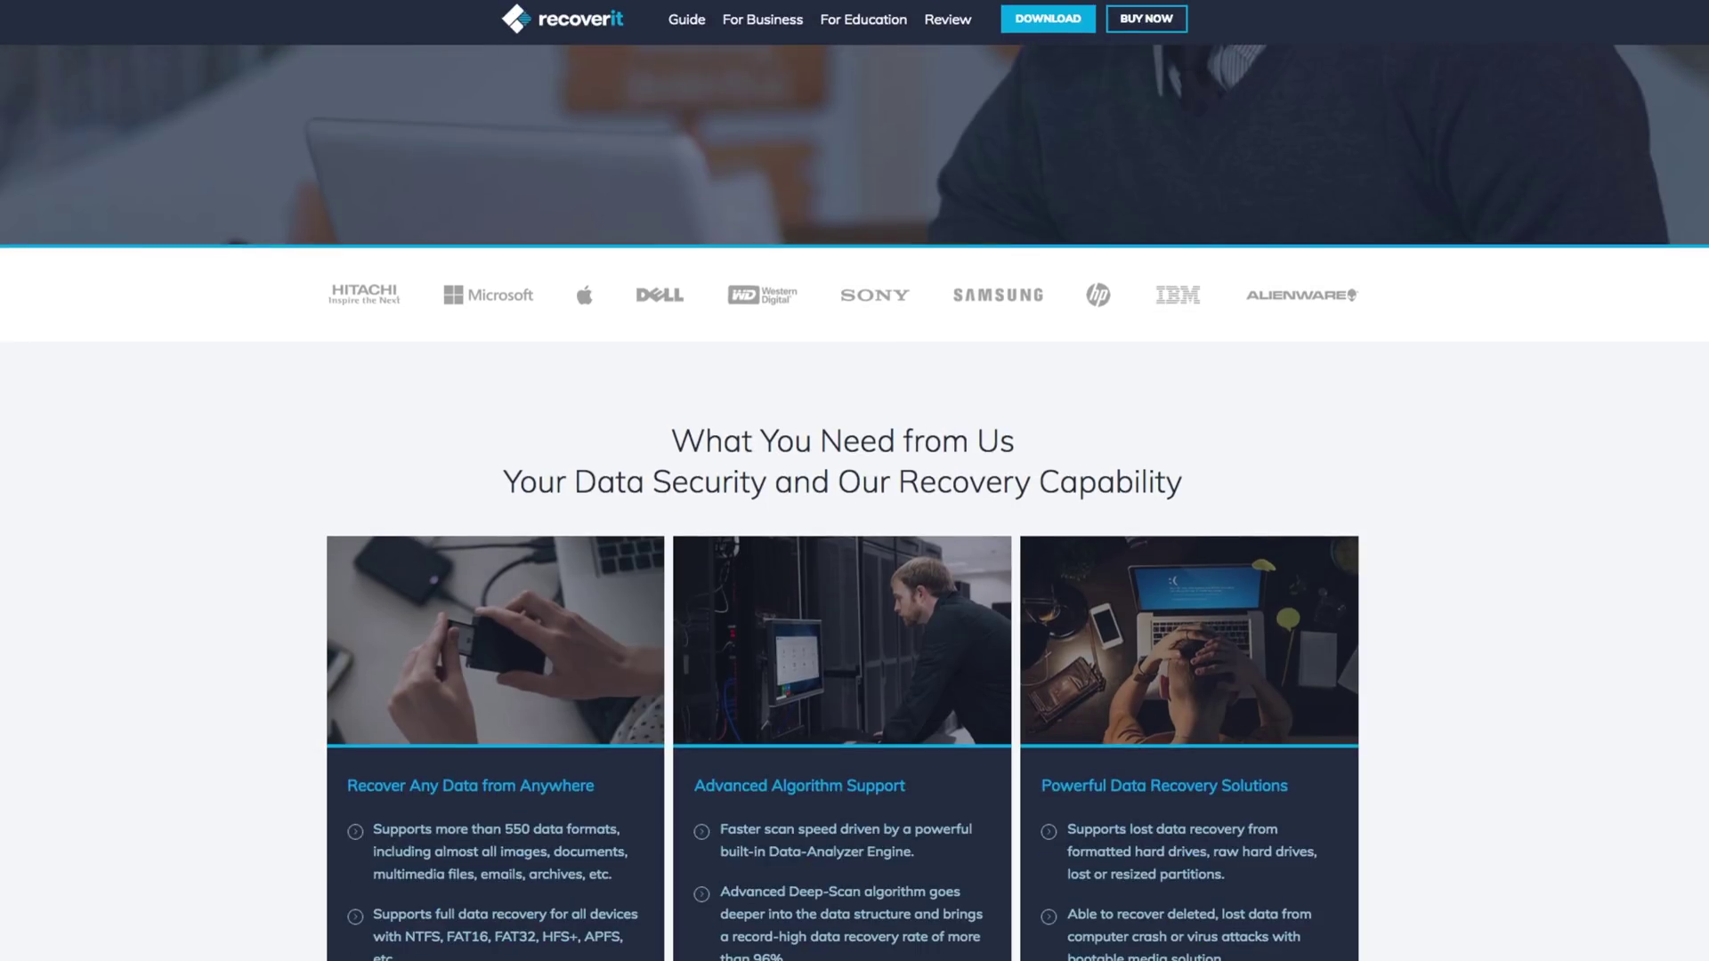
{"action": "scroll", "coordinate": [854, 480], "scroll_direction": "down", "scroll_amount": 1}
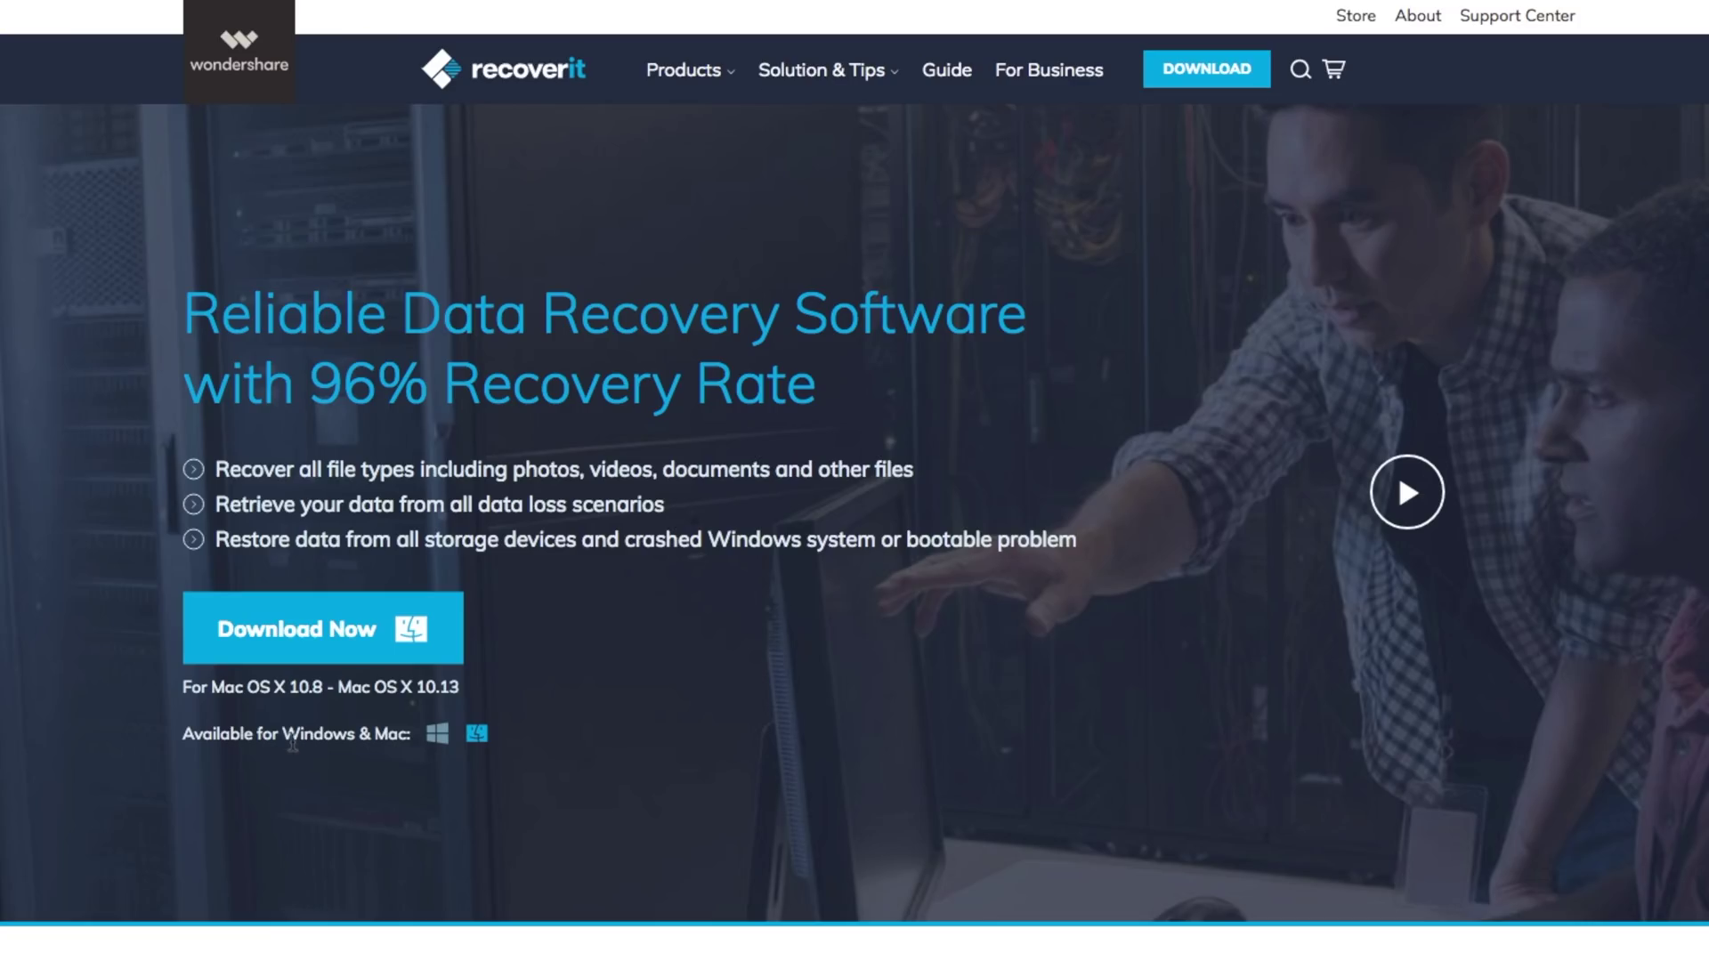
Highlight the Windows & Mac availability note and paste the desktop screenshot into a new Paint canvas
{"action": "left_click_drag", "start_coordinate": [283, 733], "coordinate": [410, 735]}
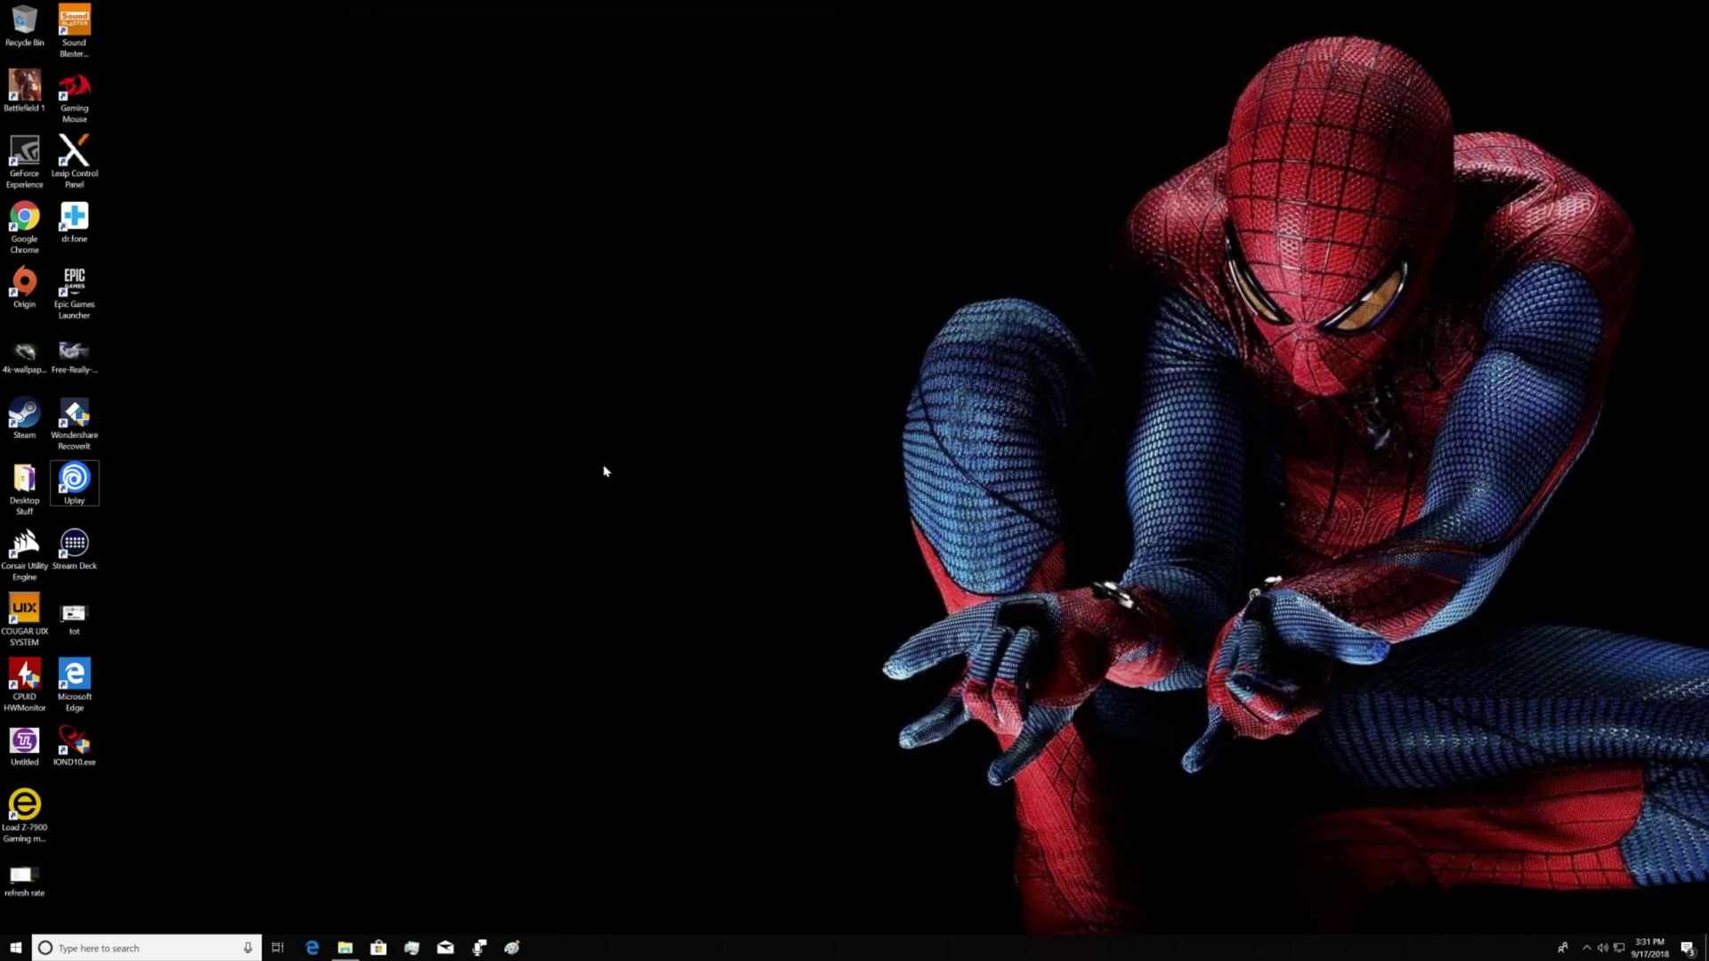
{"action": "left_click", "coordinate": [515, 948]}
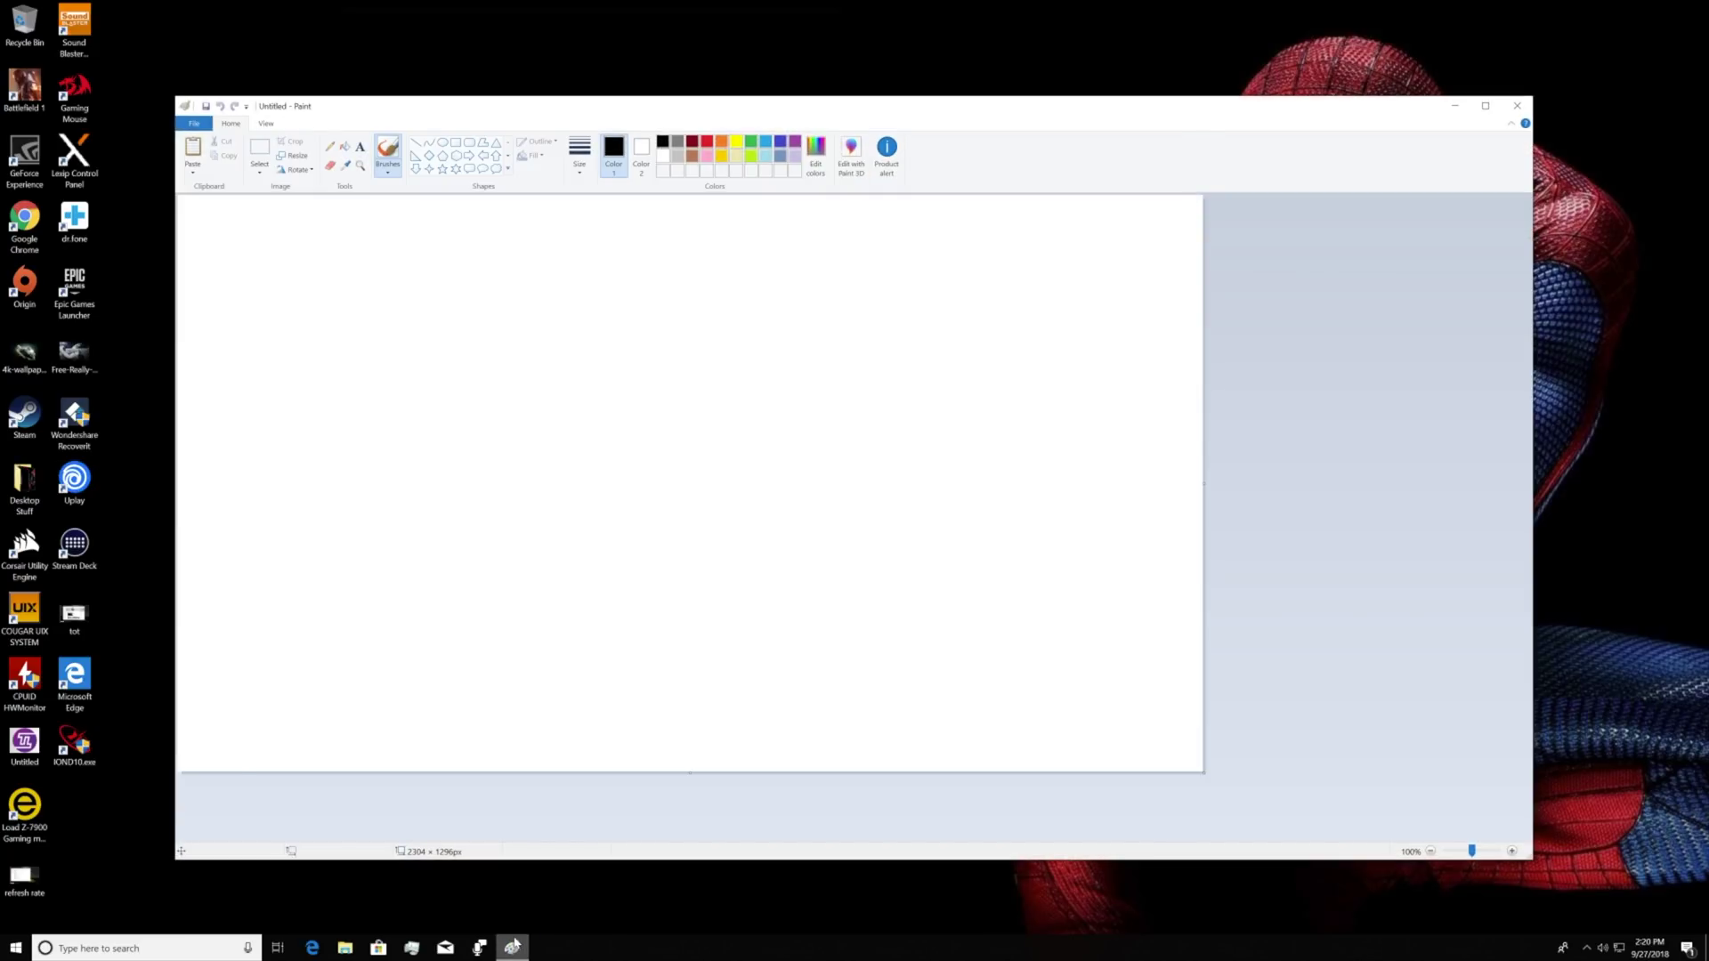
{"action": "key", "text": "ctrl+v"}
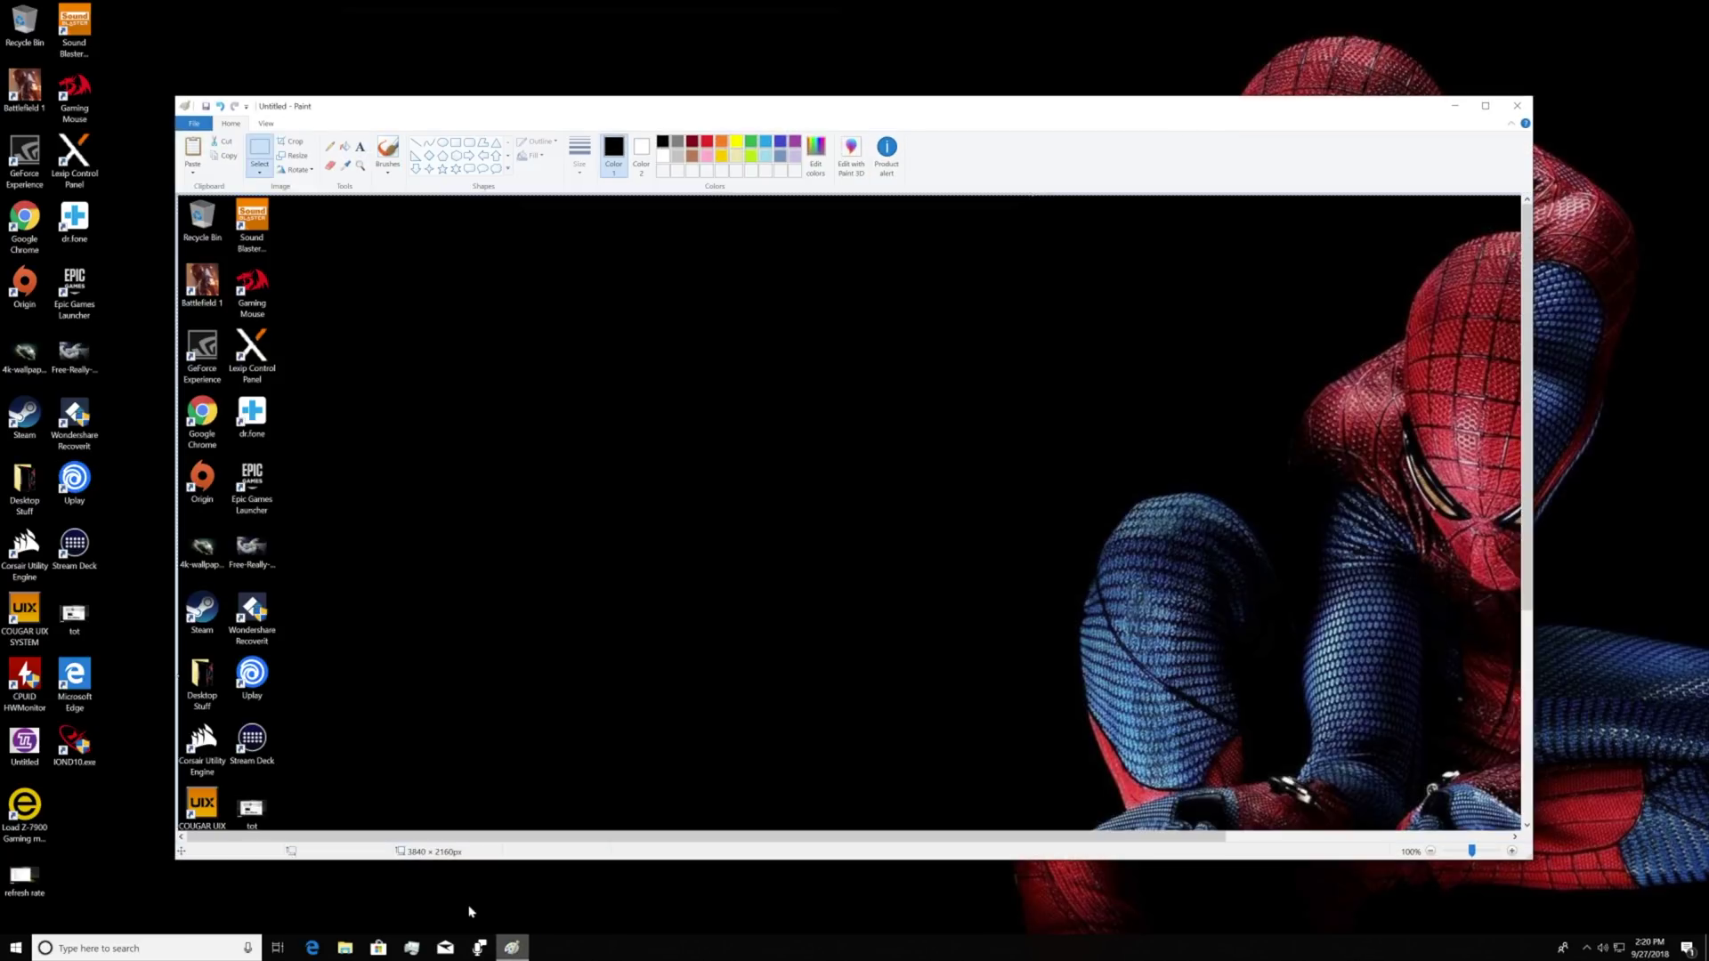
Save the image as PNG 'find me again' on the H5_SD (F:) card and close Paint
{"action": "left_click", "coordinate": [211, 106]}
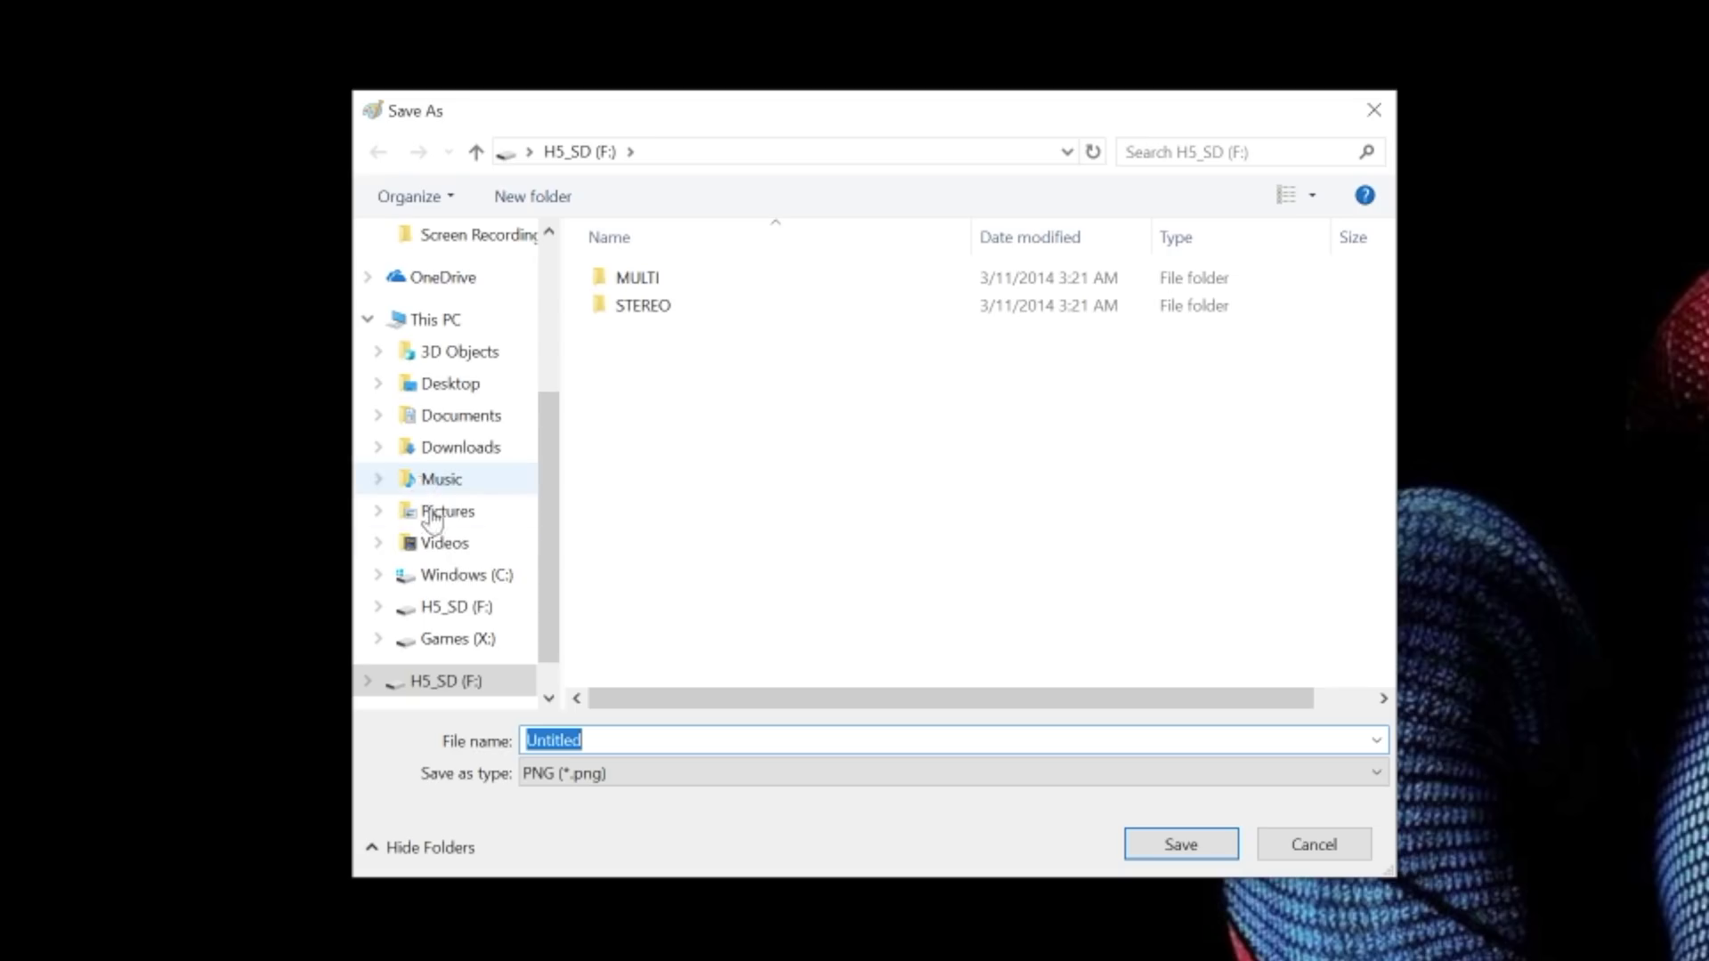
{"action": "left_click", "coordinate": [454, 681]}
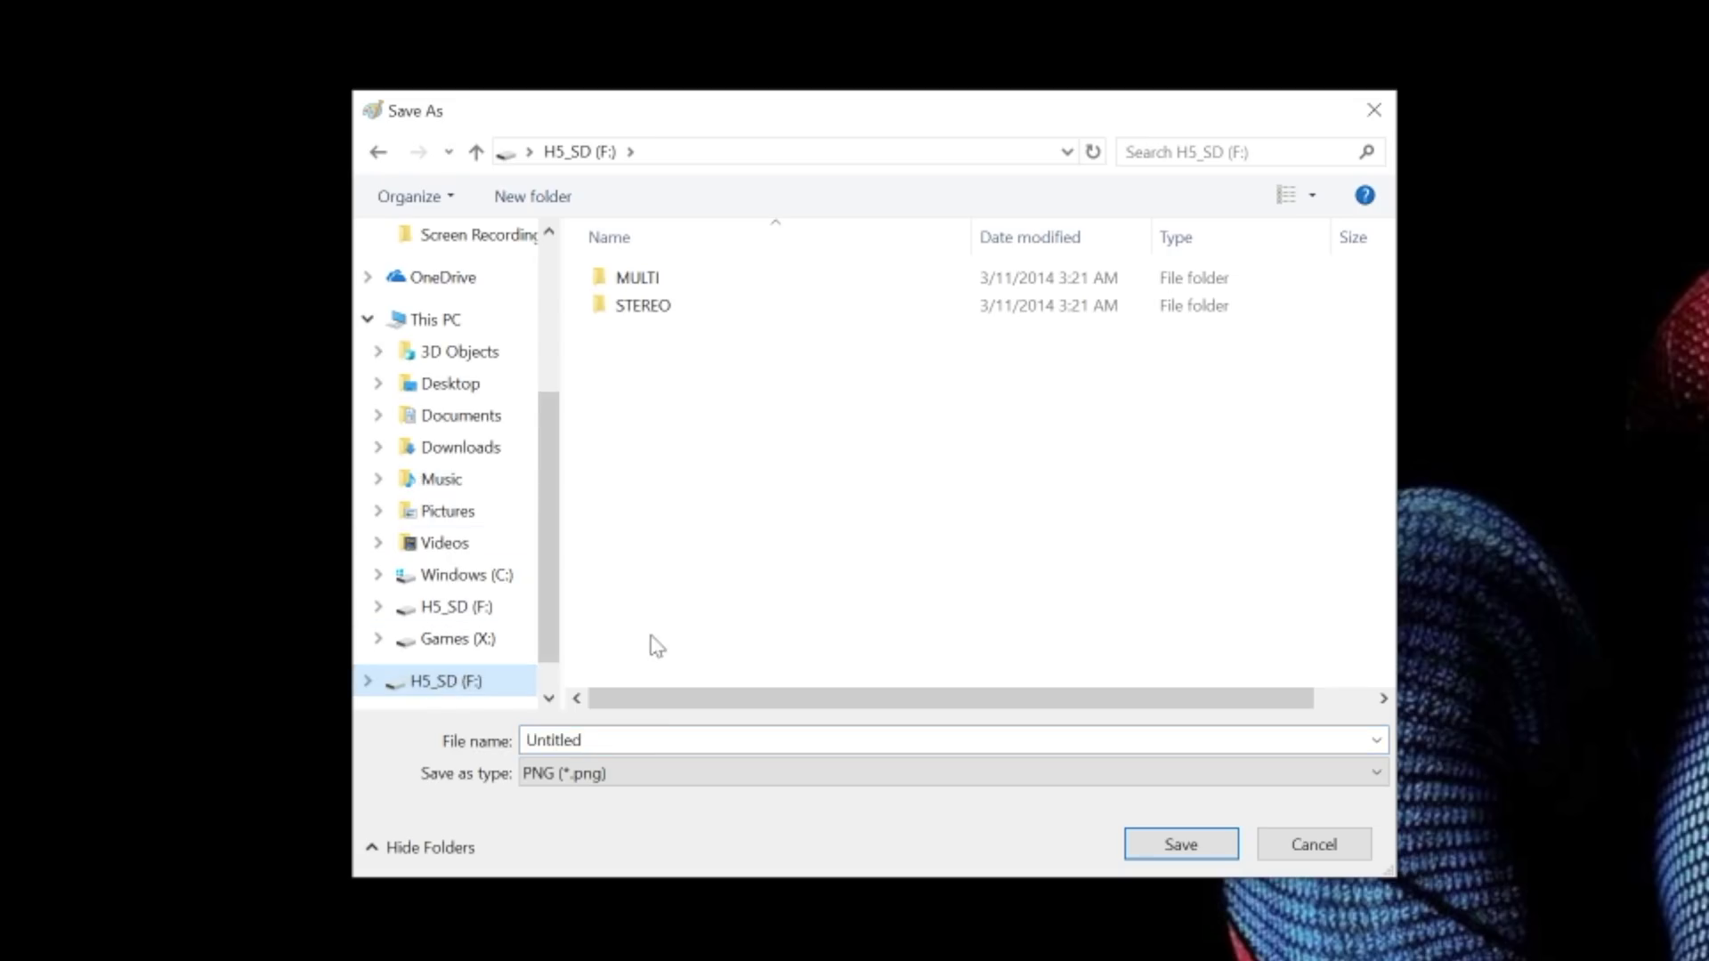
{"action": "left_click", "coordinate": [625, 748]}
{"action": "type", "text": "fin"}
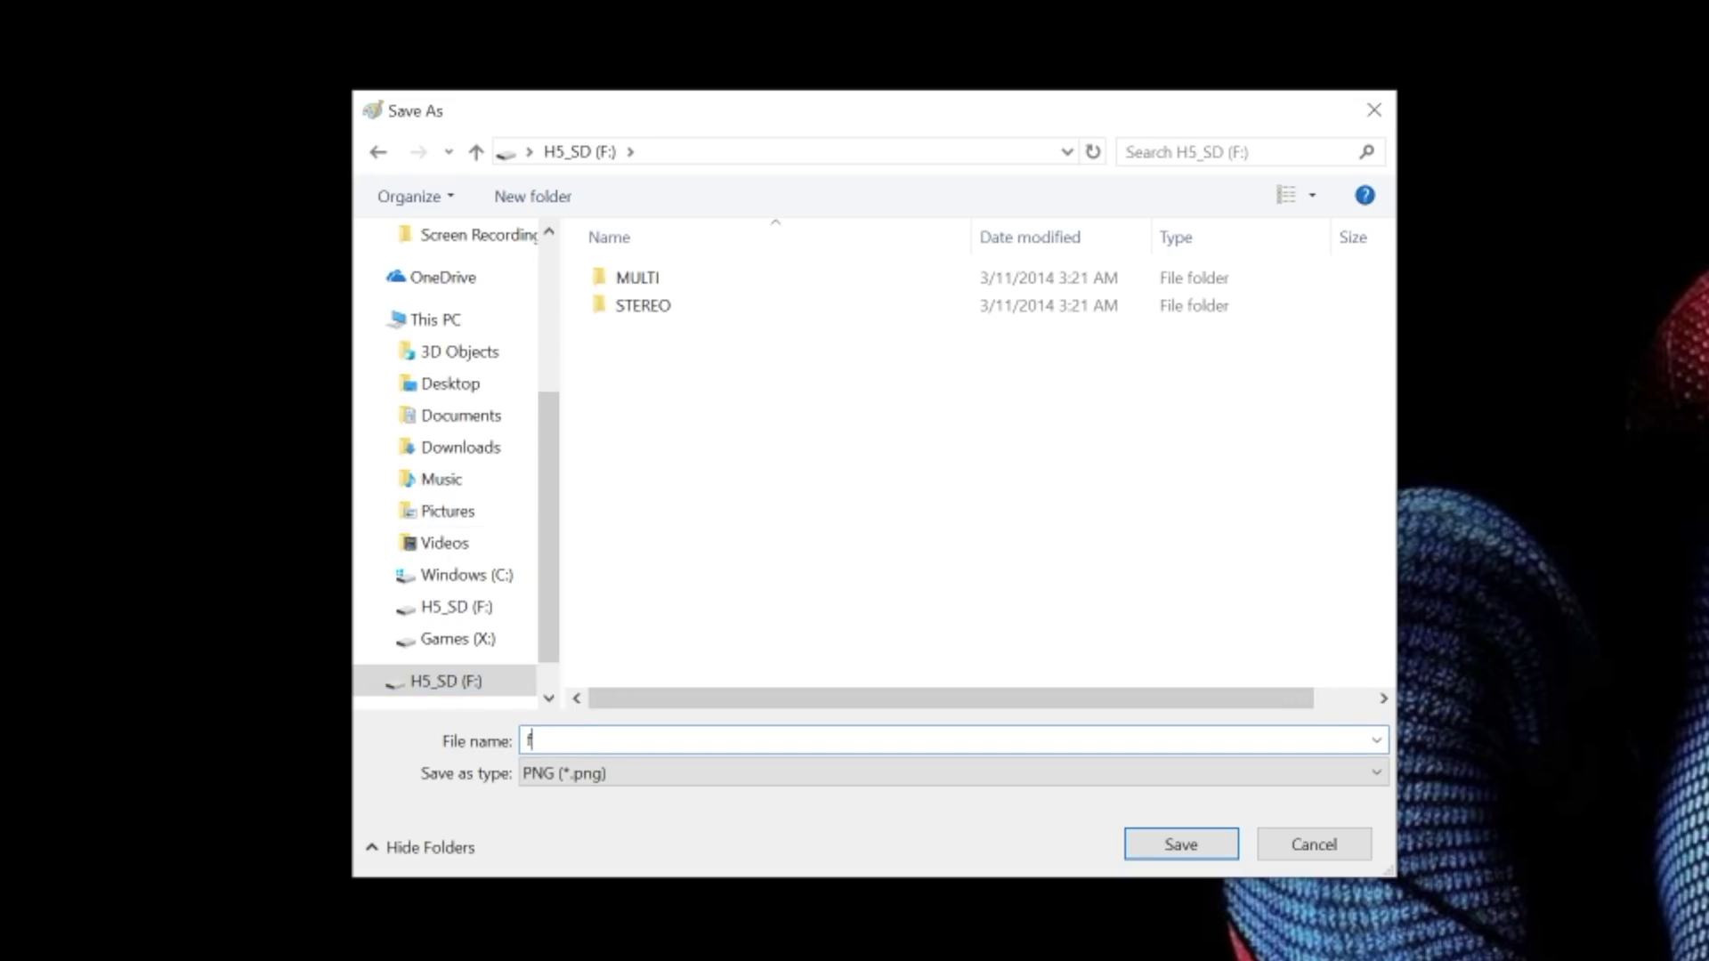
{"action": "type", "text": "d me again"}
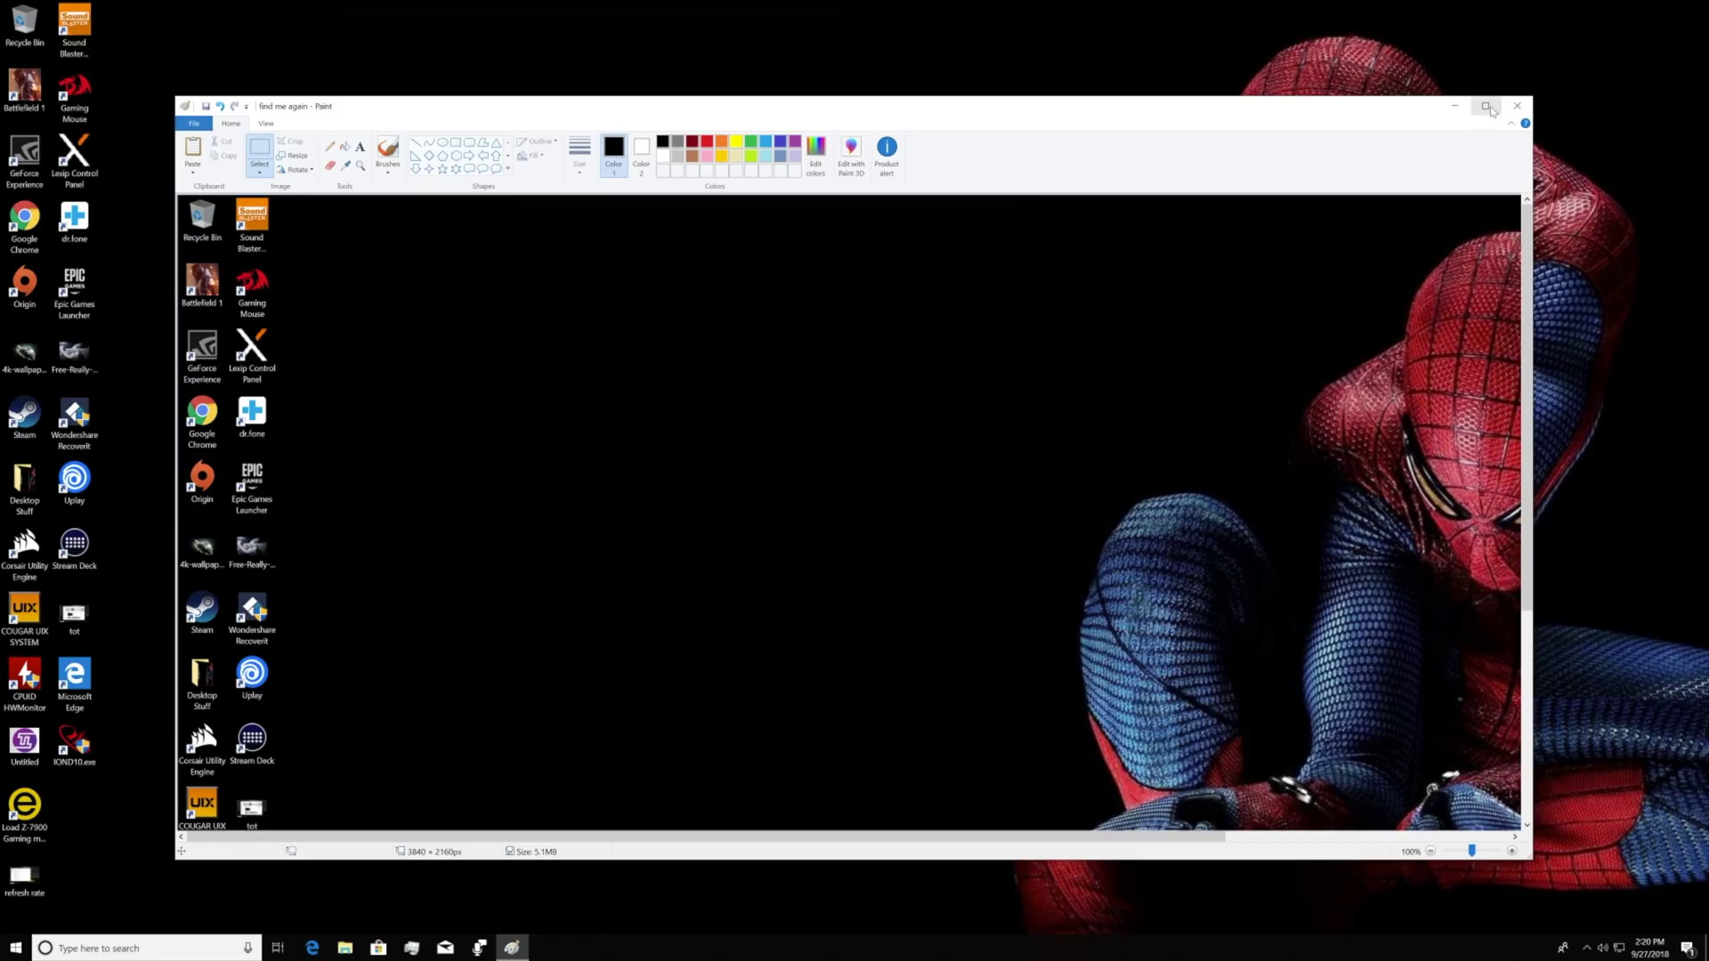
{"action": "left_click", "coordinate": [1516, 108]}
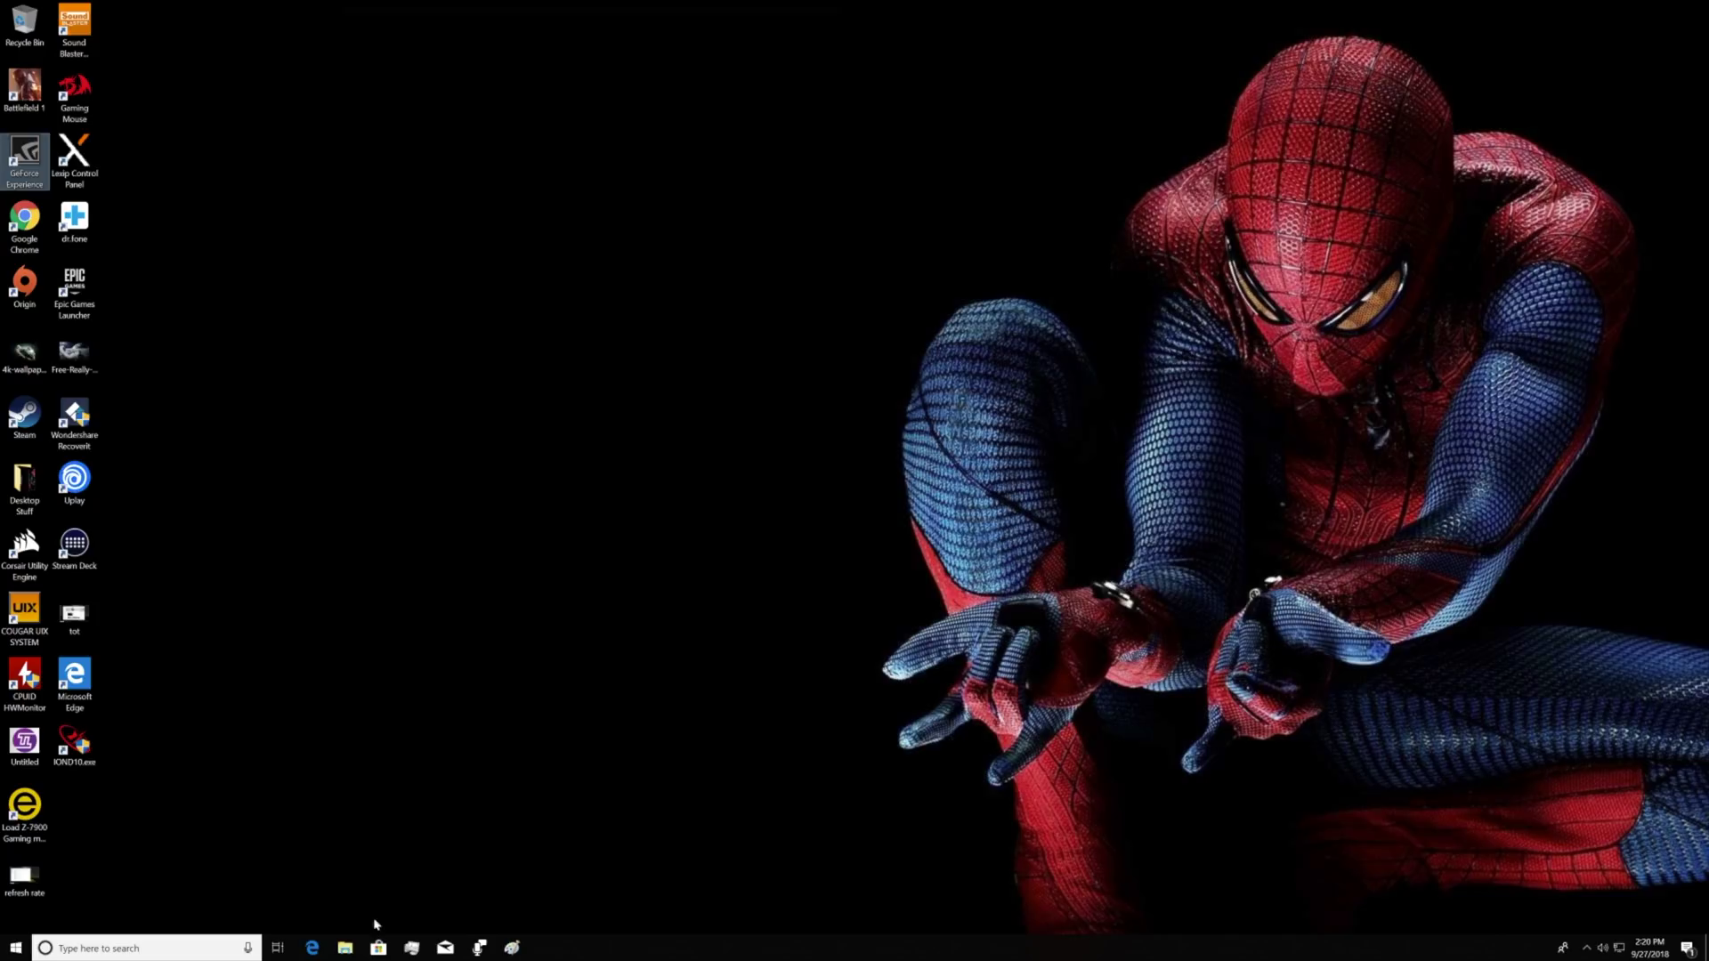
Browse to the H5_SD (F:) card in File Explorer and view the 'find me again' image
{"action": "key", "text": "super+e"}
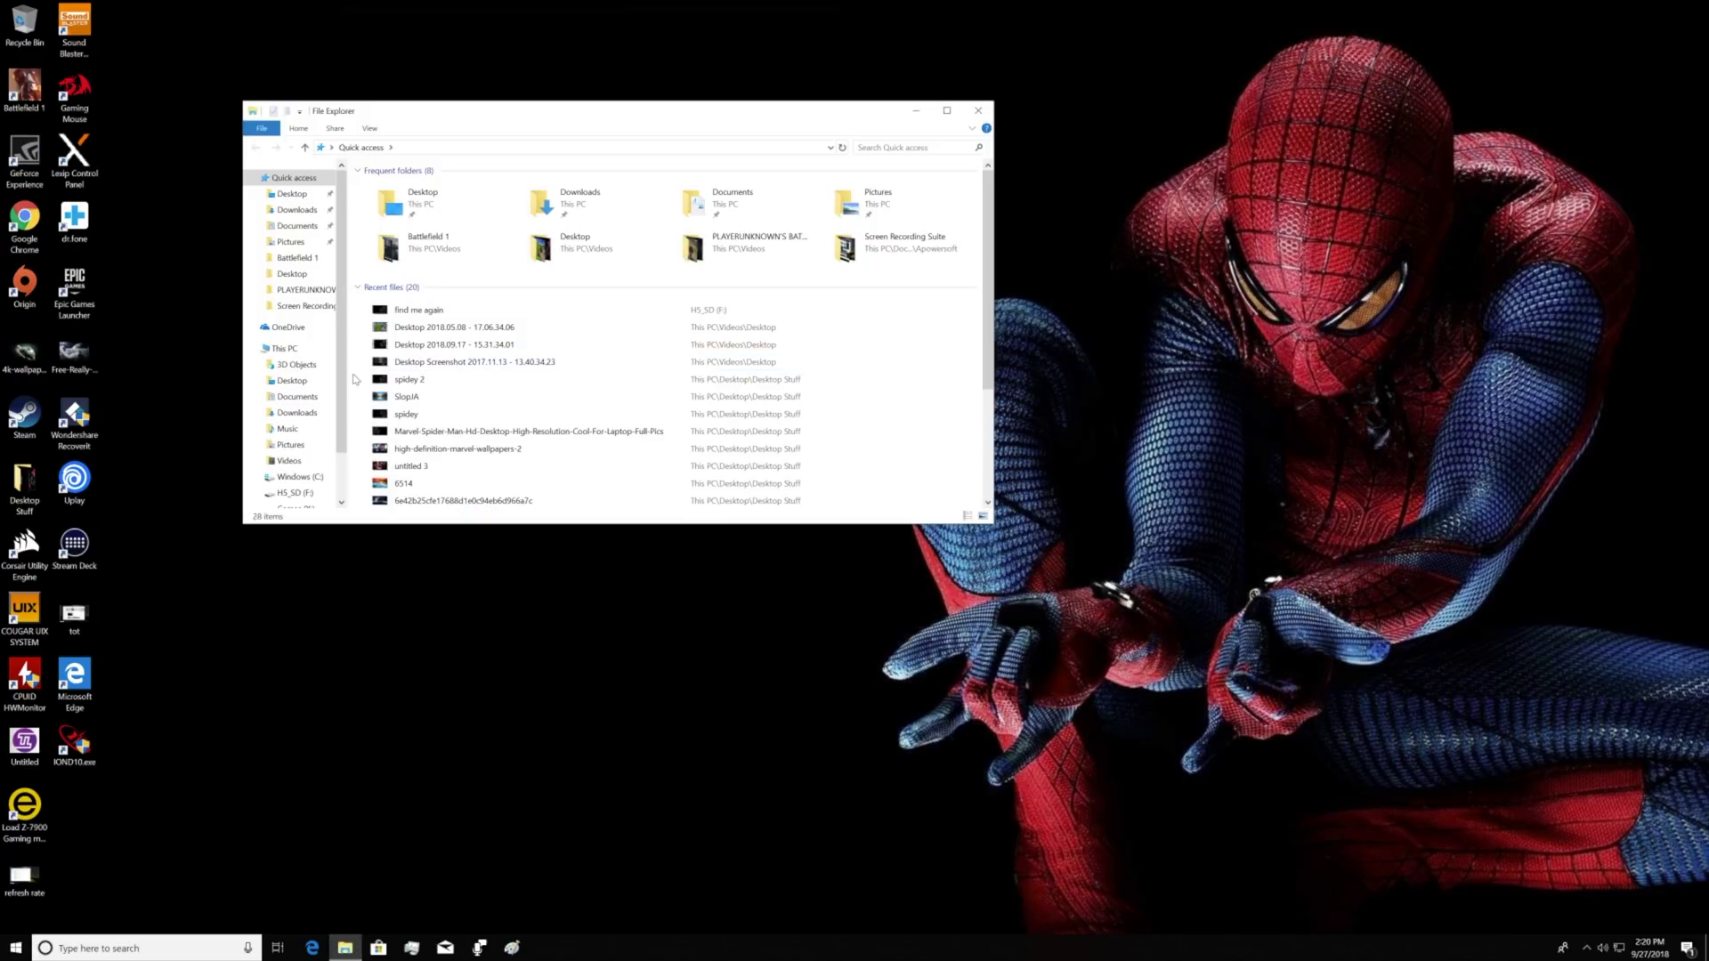
{"action": "scroll", "coordinate": [356, 382], "scroll_direction": "down", "scroll_amount": 1}
{"action": "scroll", "coordinate": [309, 403], "scroll_direction": "down", "scroll_amount": 1}
{"action": "left_click", "coordinate": [295, 435]}
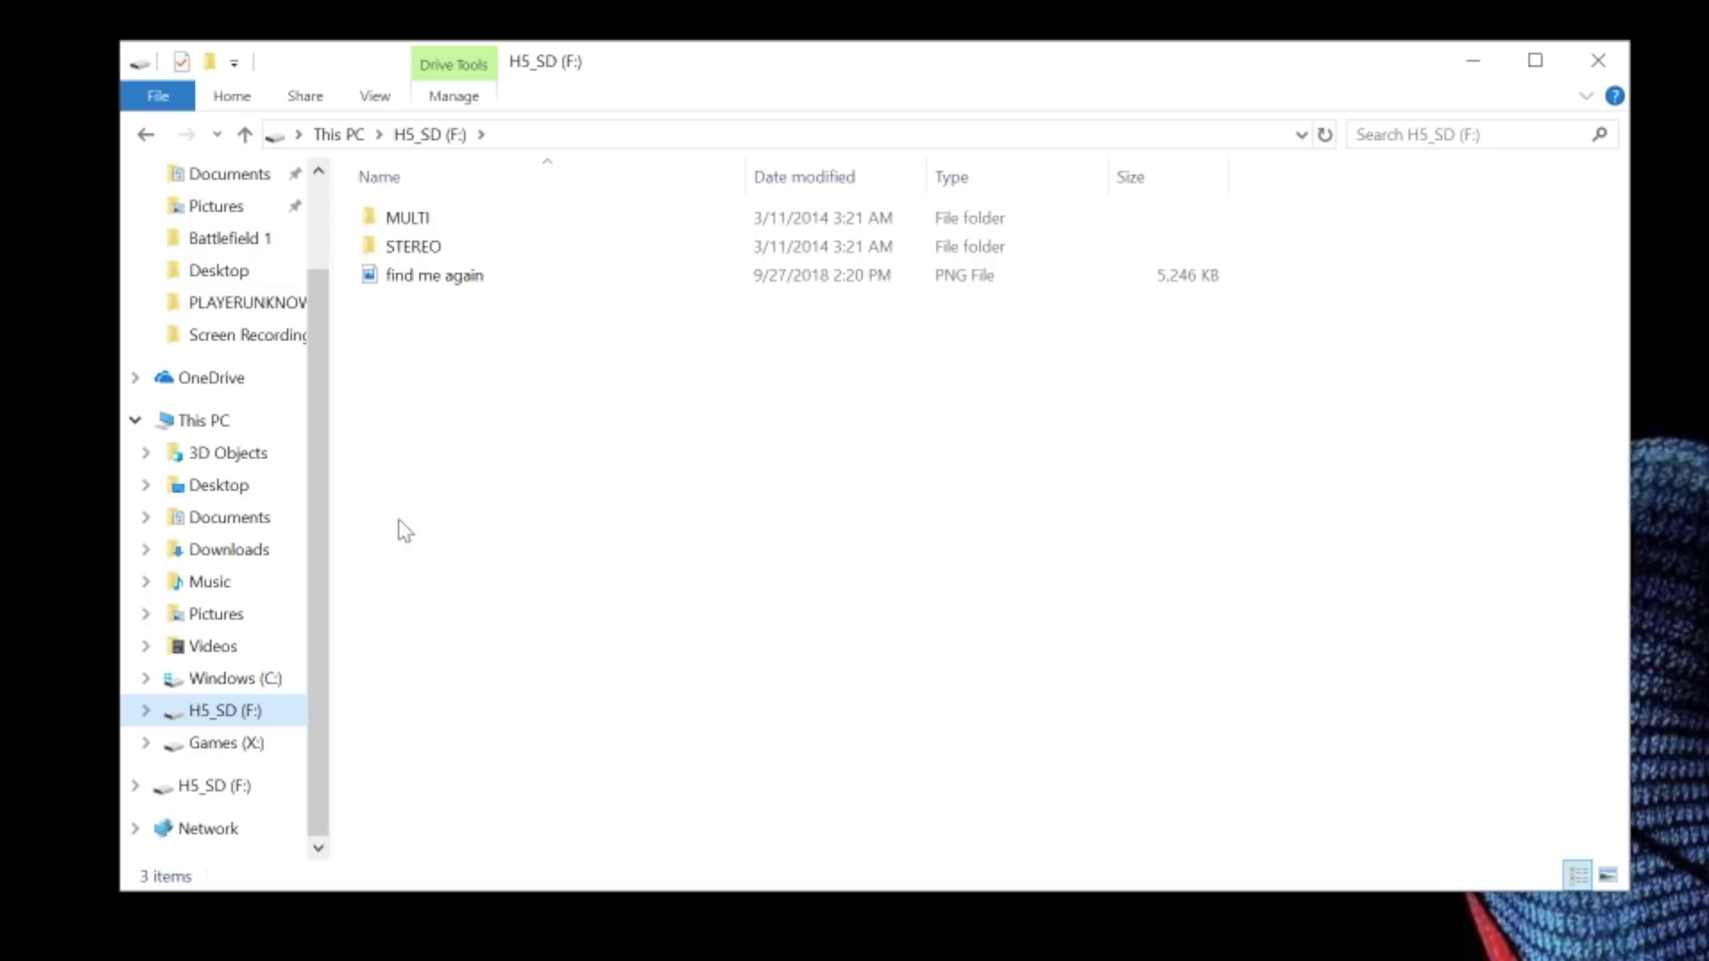
{"action": "double_click", "coordinate": [462, 275]}
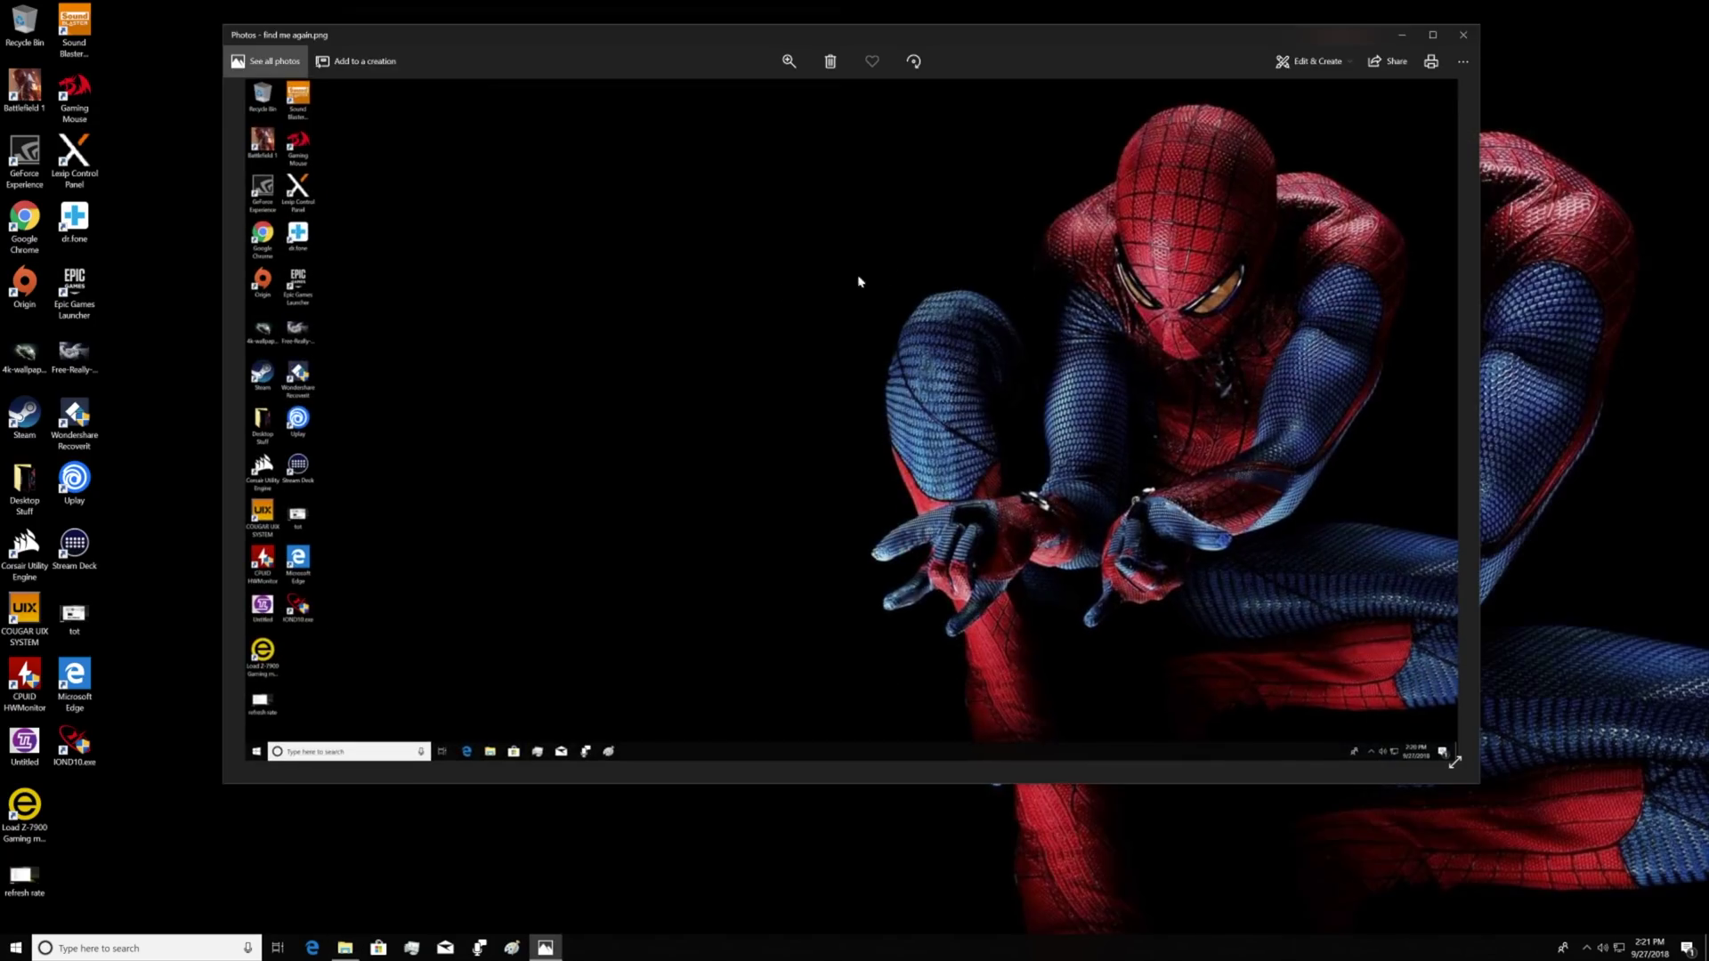
{"action": "left_click", "coordinate": [1464, 34]}
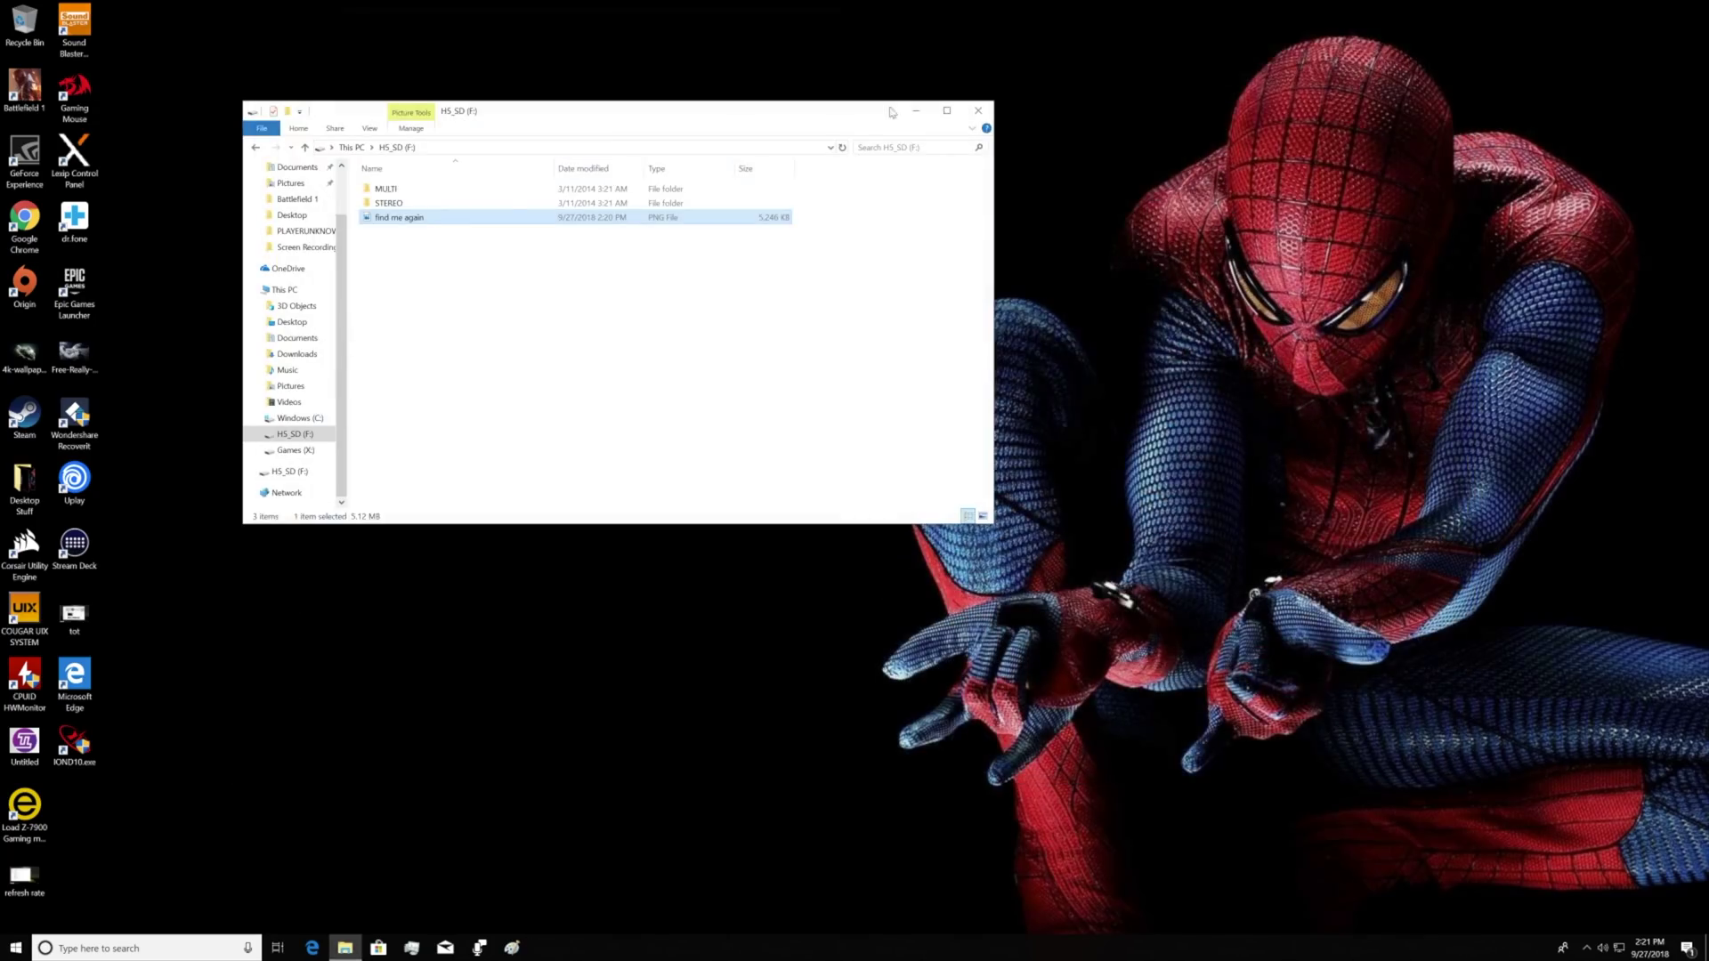
Permanently delete 'find me again' from the card and confirm the Recycle Bin is empty
{"action": "right_click", "coordinate": [419, 221]}
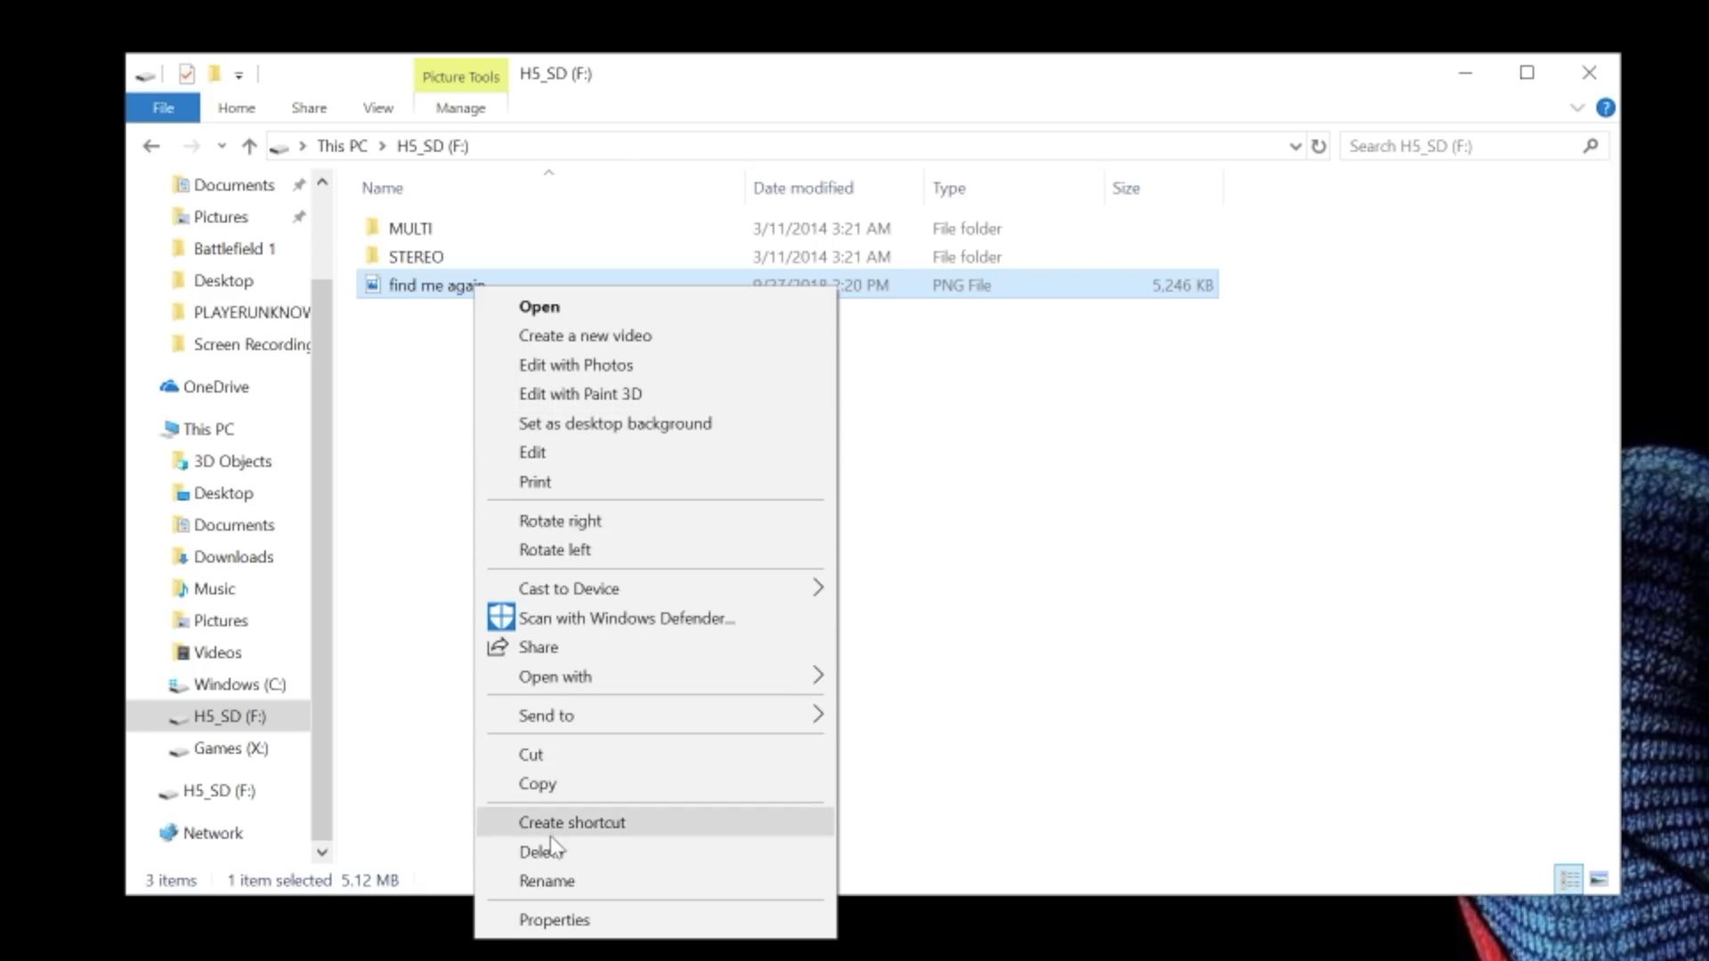
{"action": "left_click", "coordinate": [548, 853]}
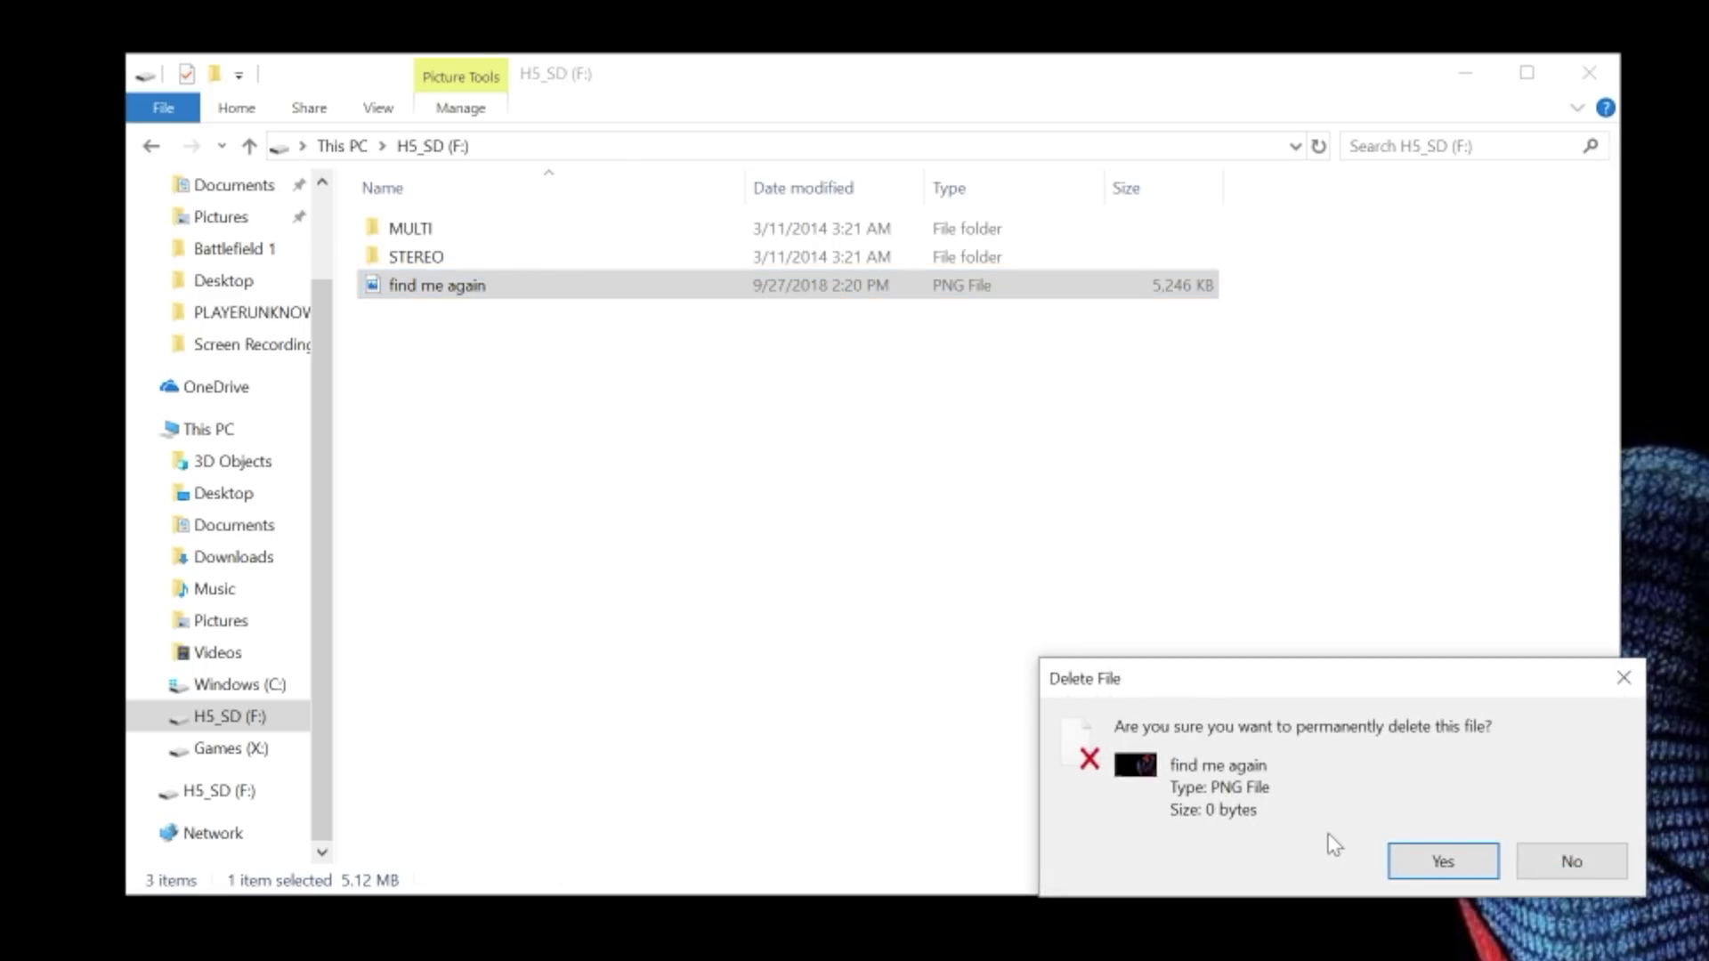
{"action": "left_click", "coordinate": [1406, 864]}
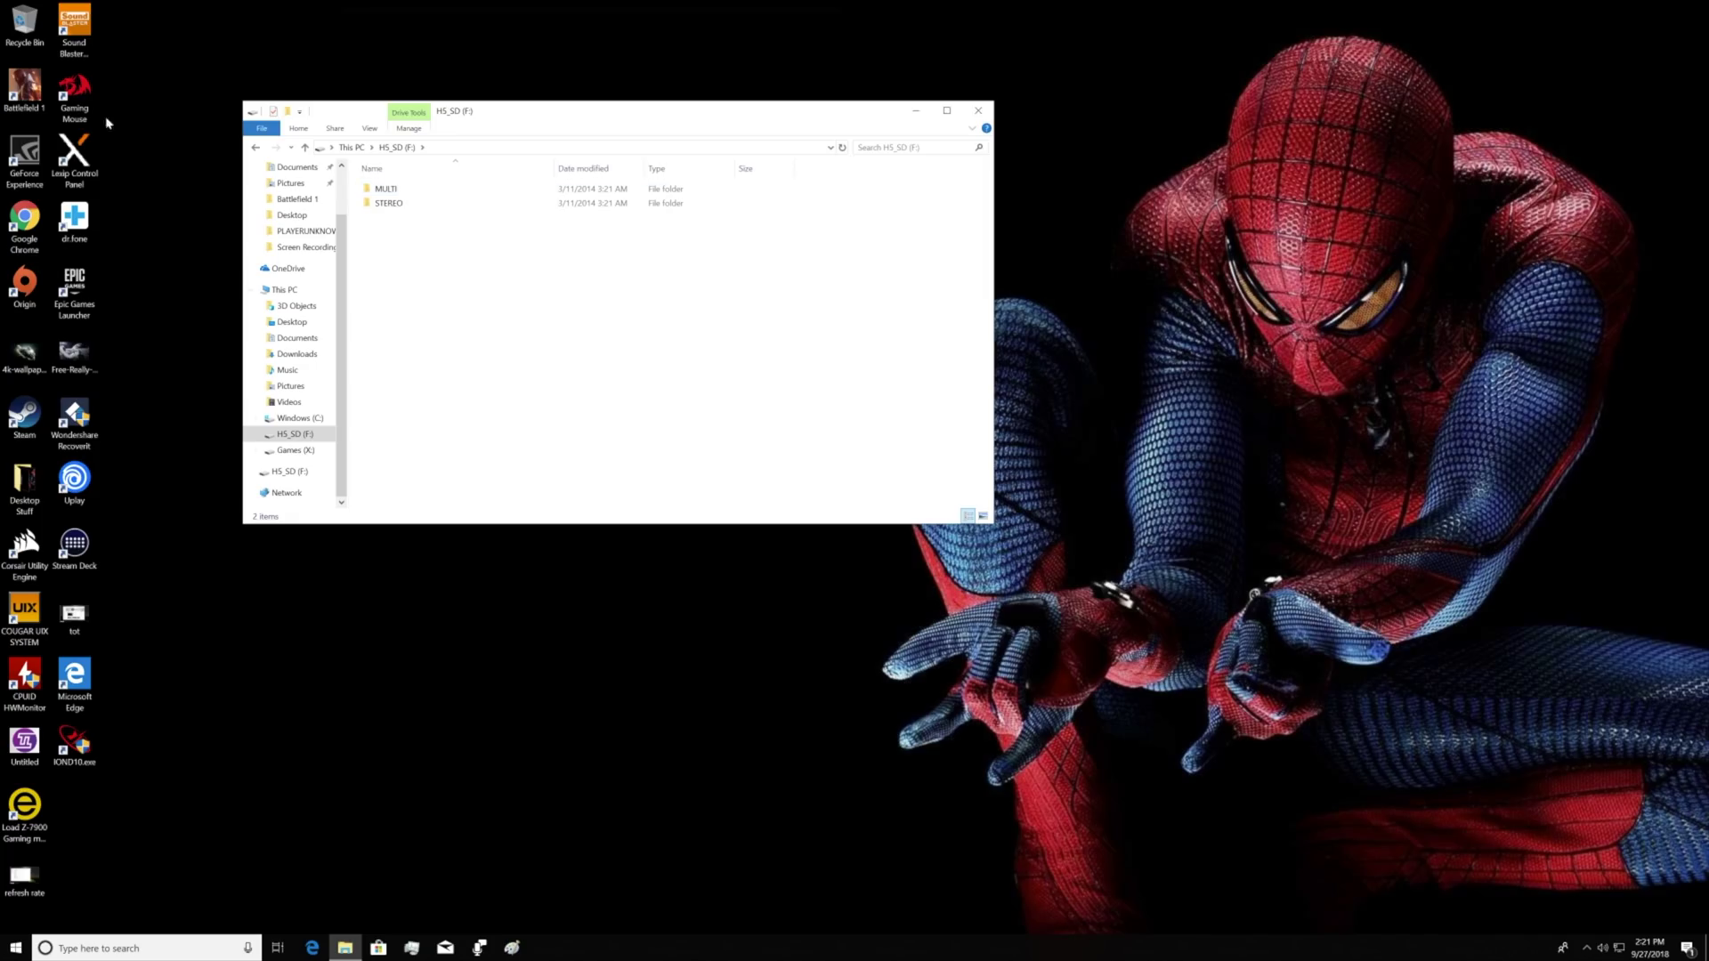
{"action": "double_click", "coordinate": [24, 23]}
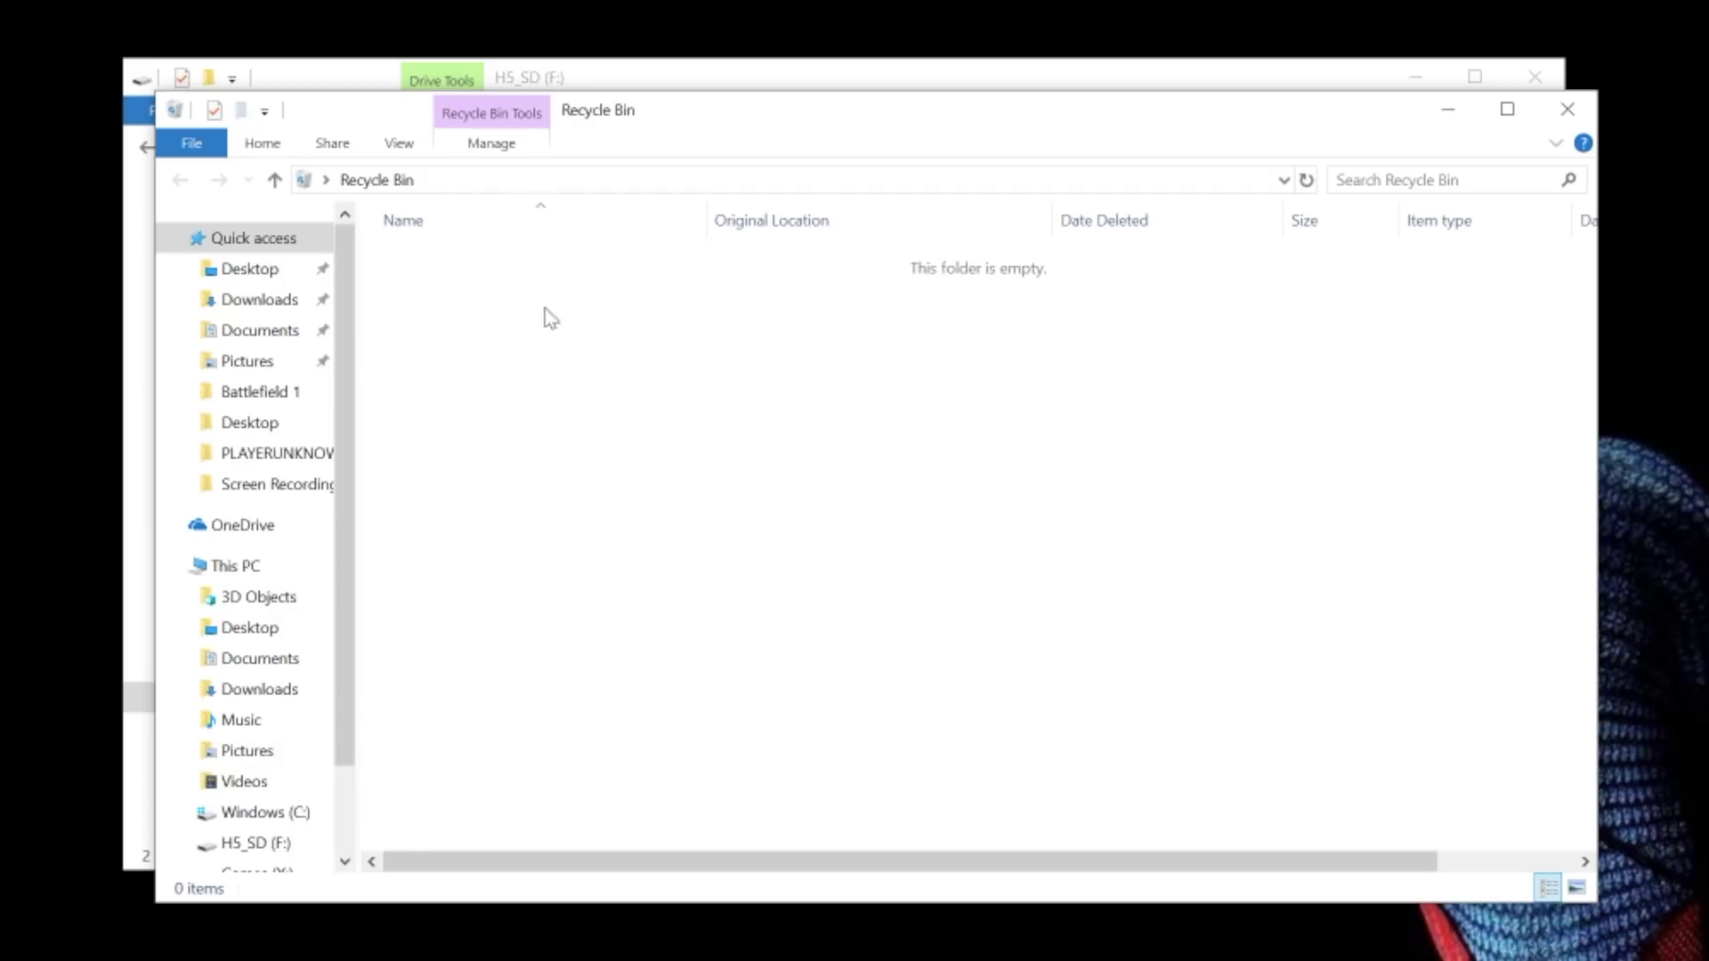
{"action": "left_click_drag", "start_coordinate": [456, 233], "coordinate": [709, 324]}
Close the Recycle Bin and SD card windows and launch Wondershare Recoverit
{"action": "left_click", "coordinate": [1565, 109]}
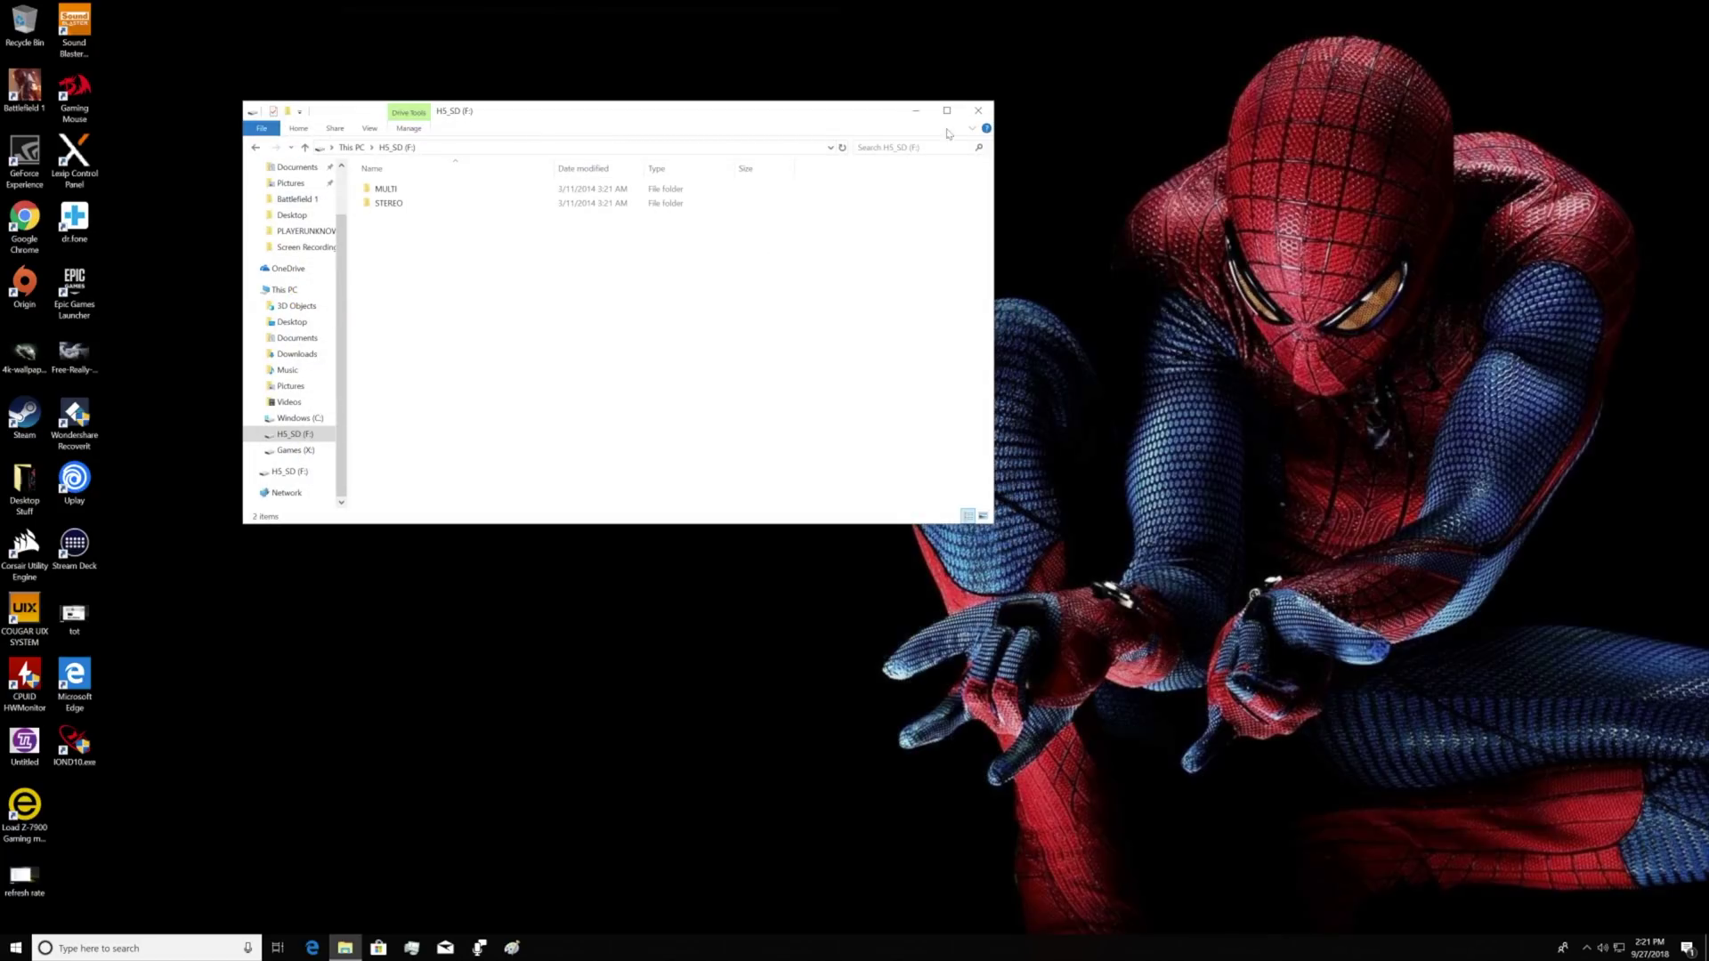
{"action": "left_click", "coordinate": [988, 115]}
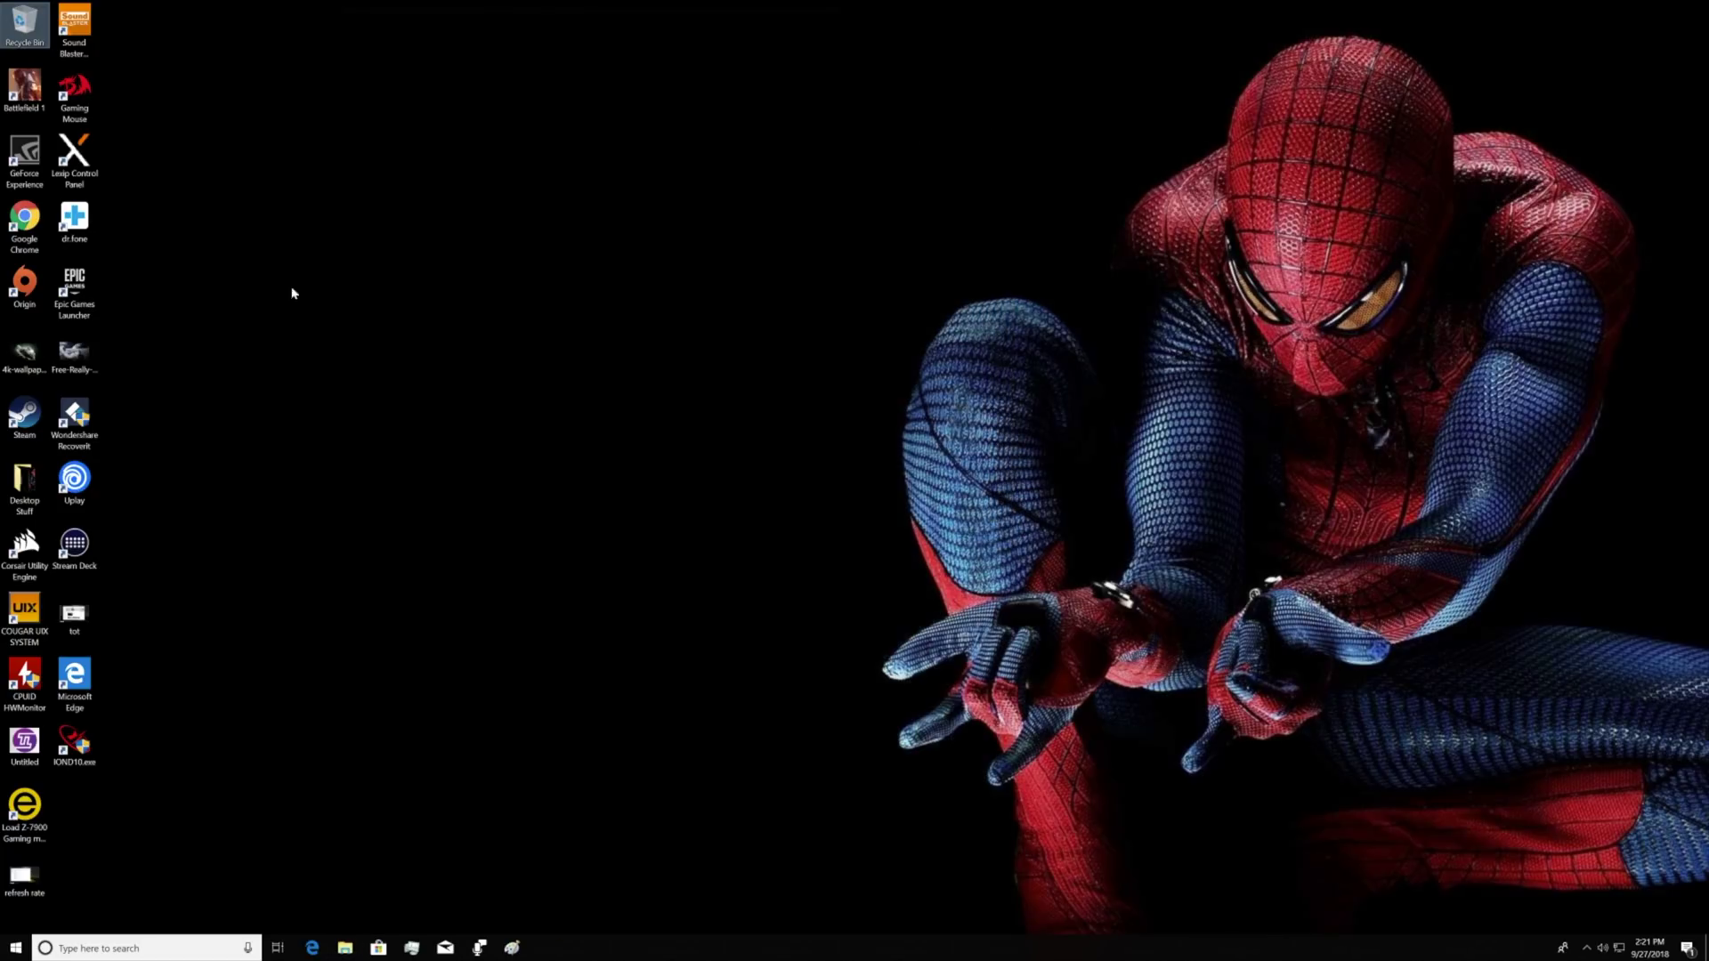
{"action": "double_click", "coordinate": [74, 417]}
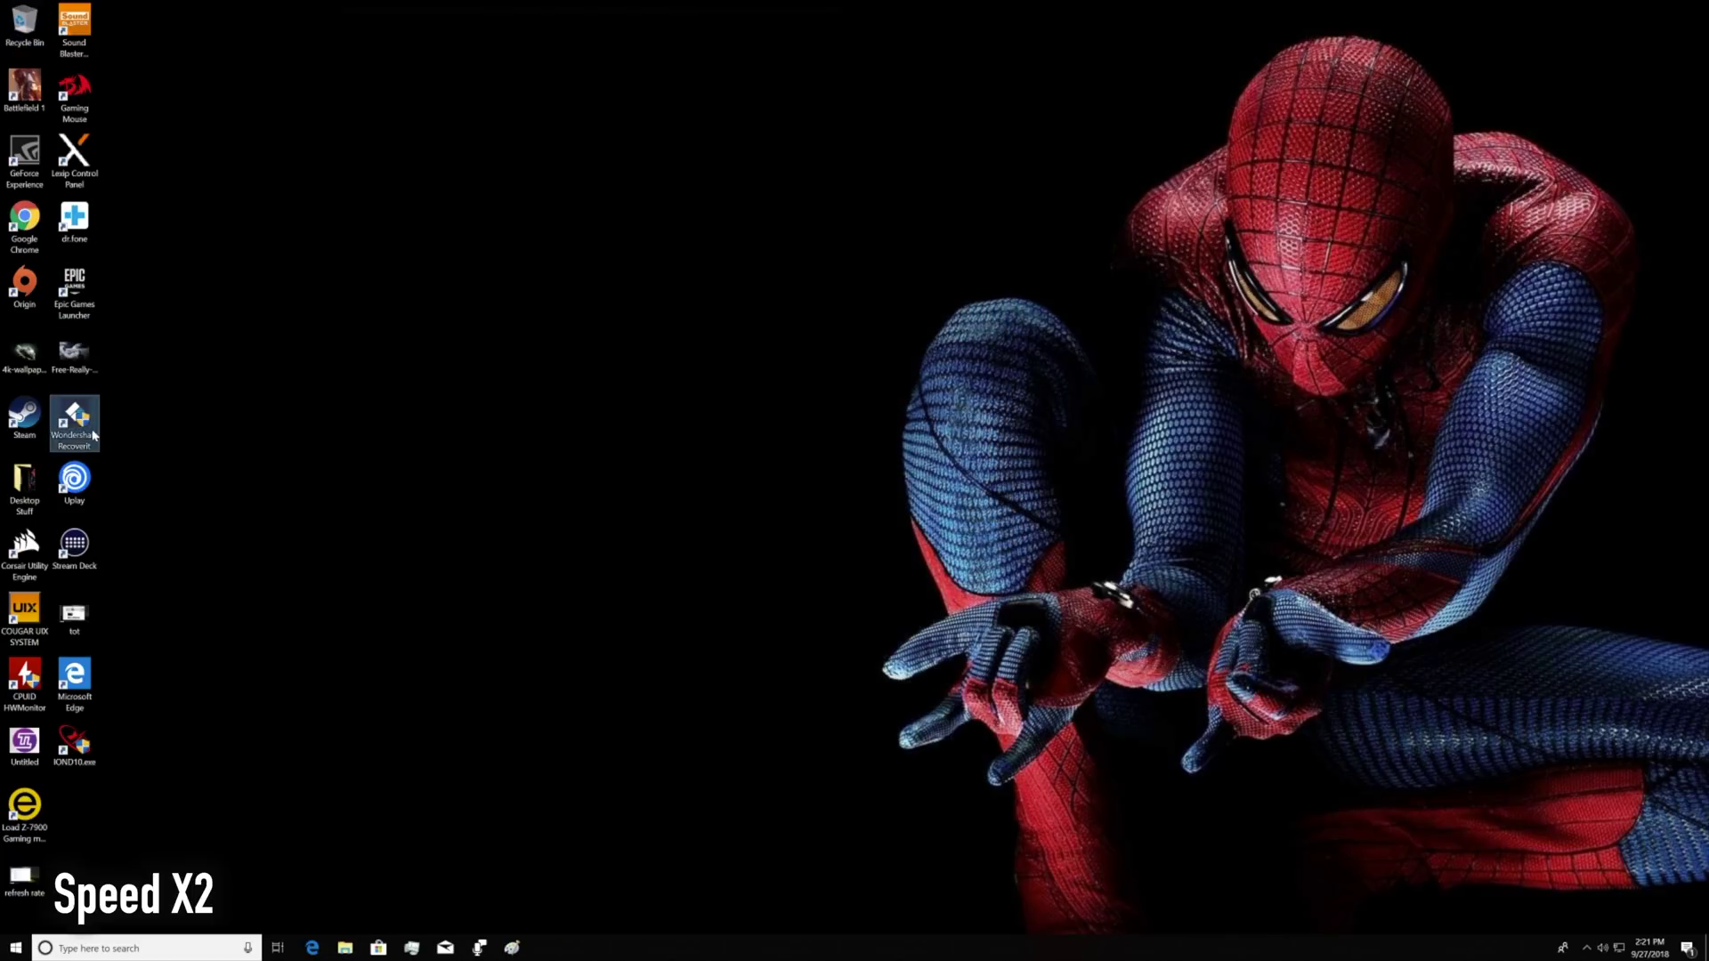
Grant Recoverit admin permission, choose External Devices Recovery and continue to the disk list
{"action": "left_click", "coordinate": [782, 565]}
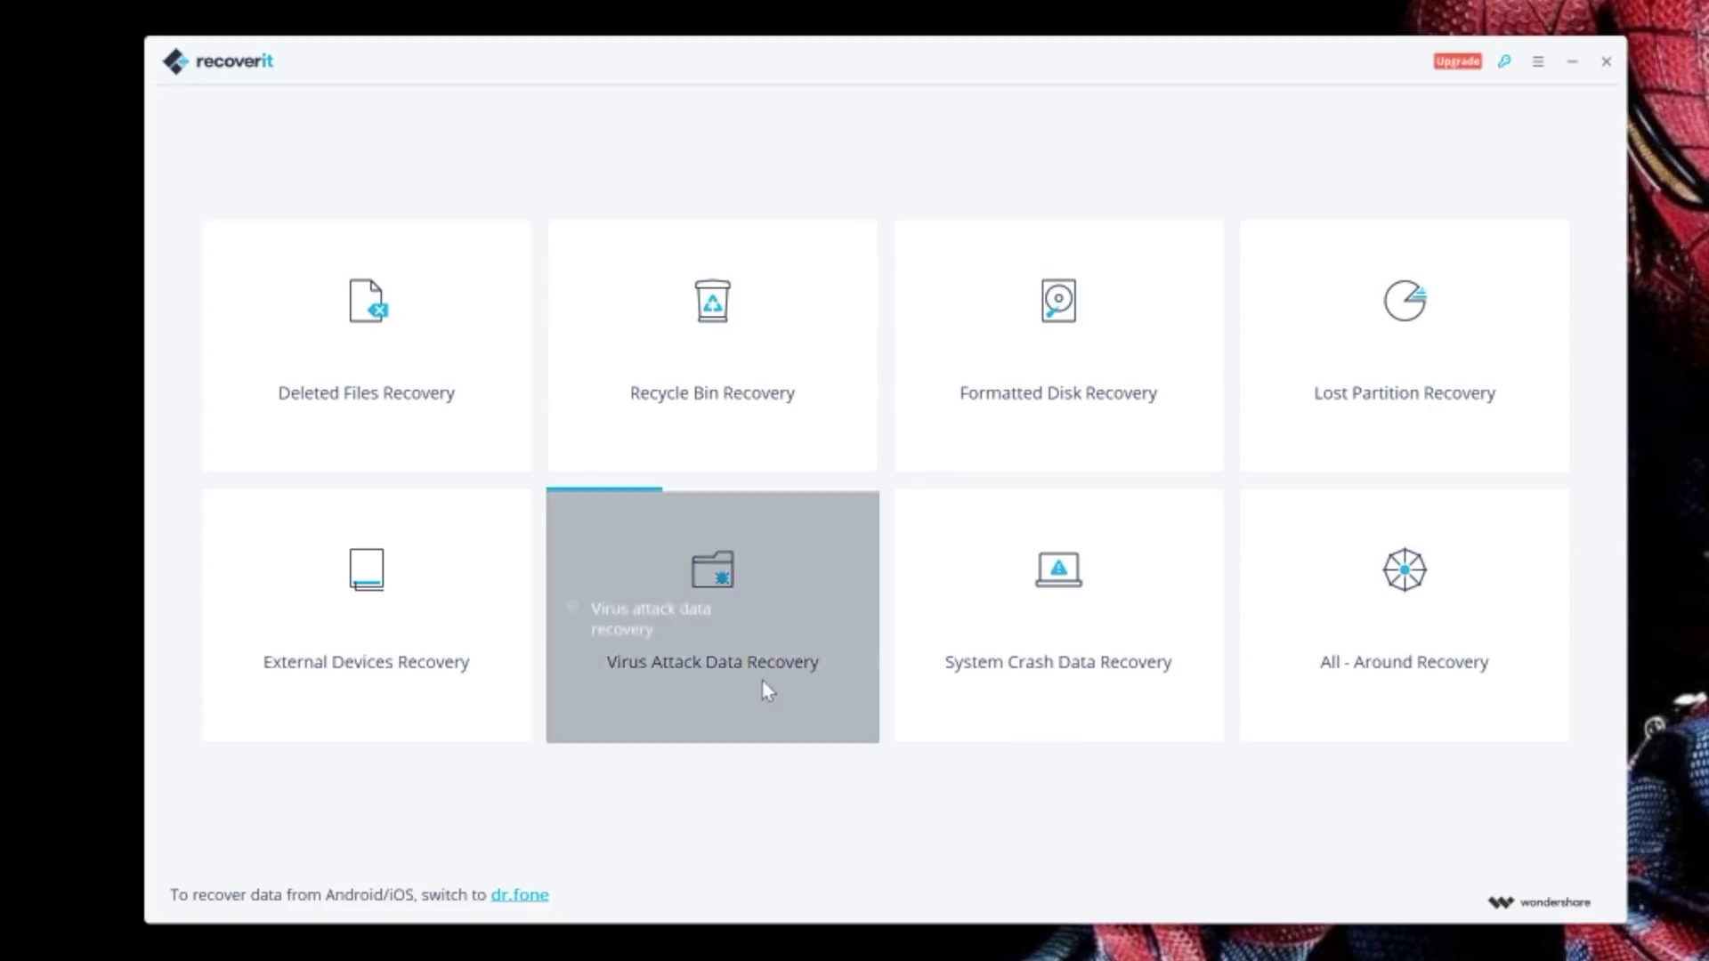
{"action": "left_click", "coordinate": [394, 655]}
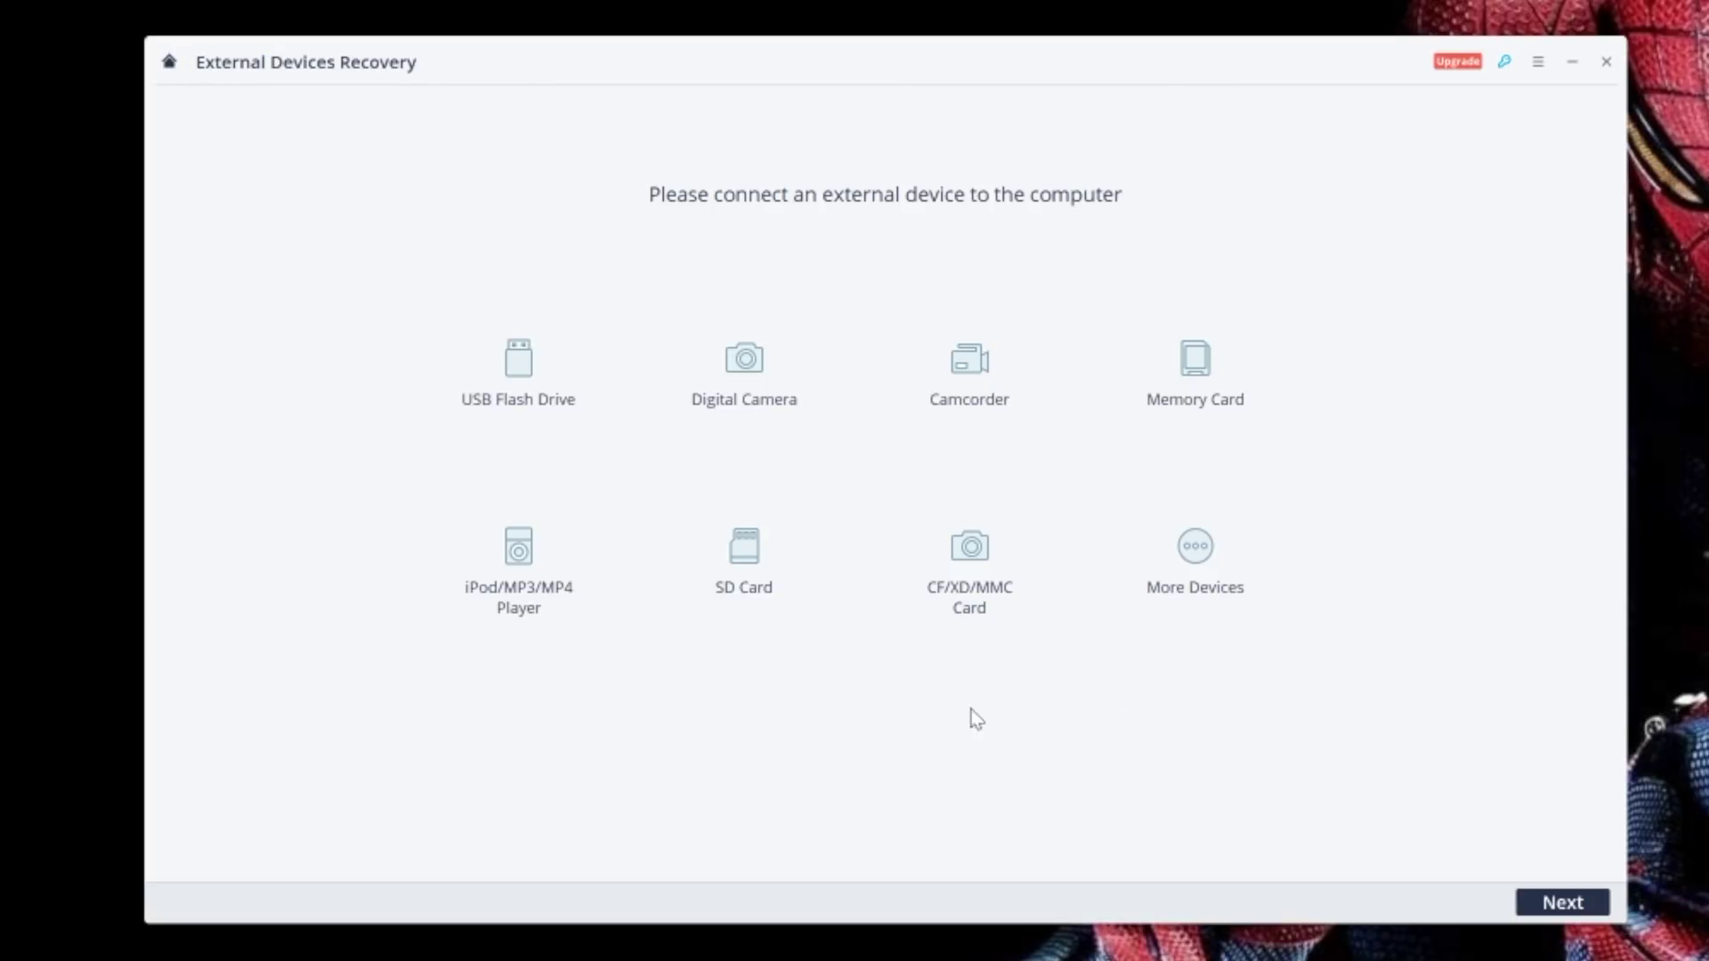
{"action": "left_click", "coordinate": [1561, 908]}
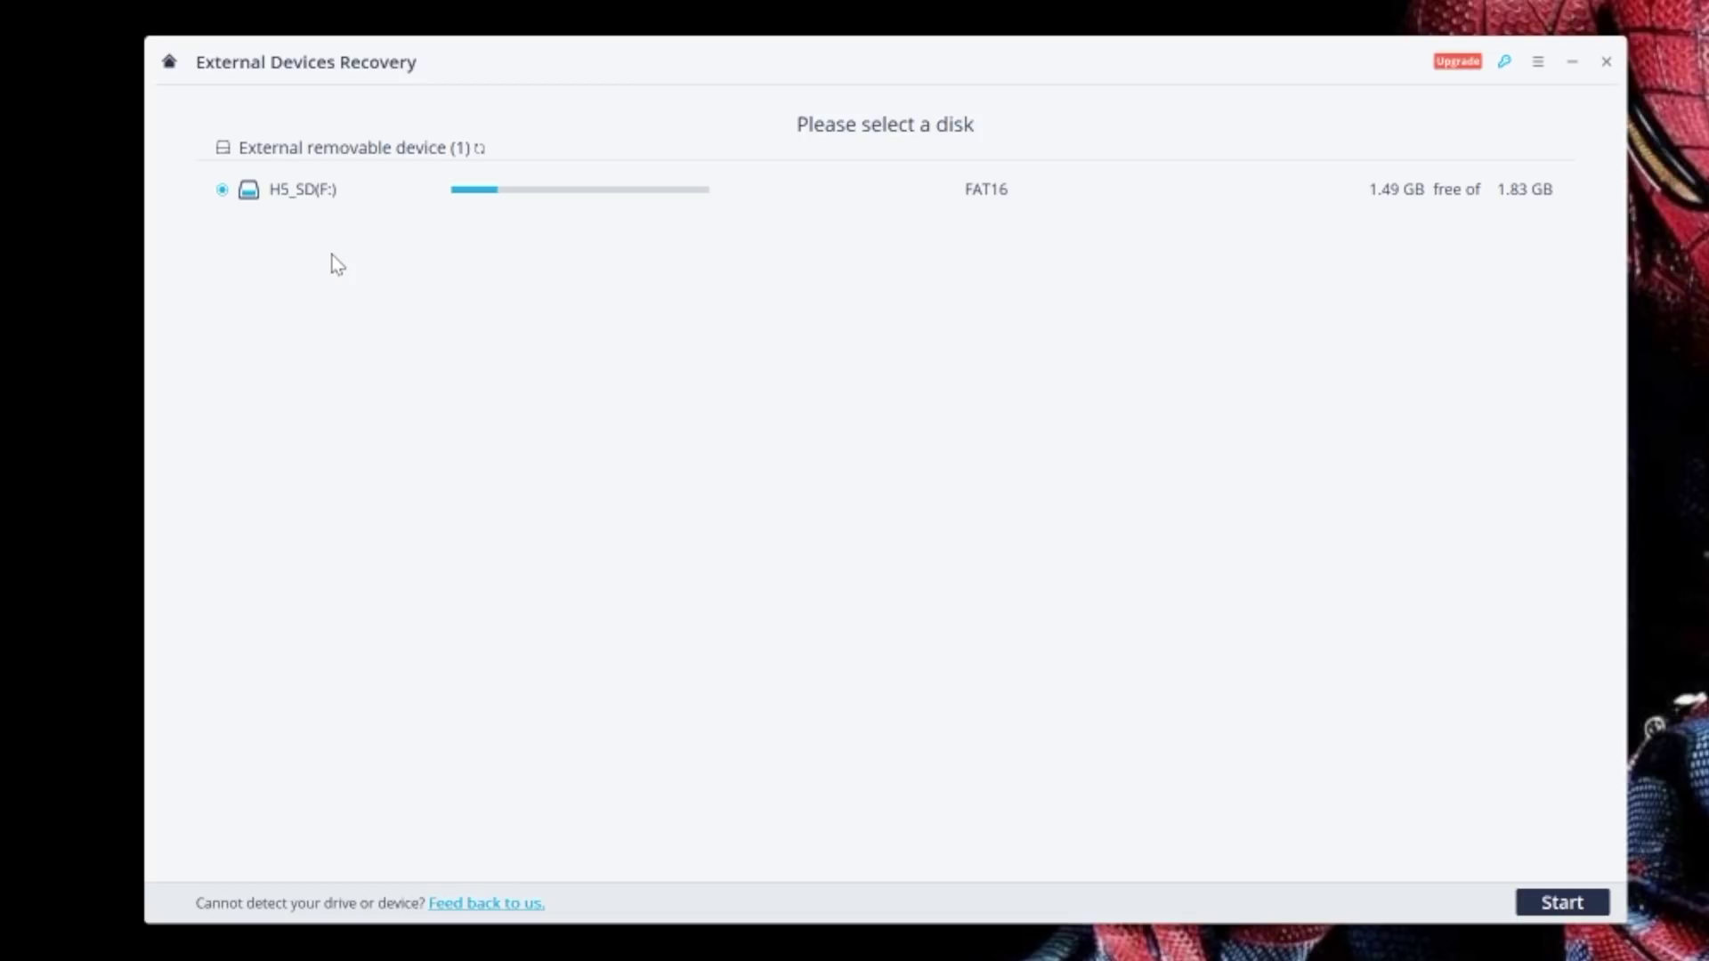
Scan H5_SD (F:) until it completes with 25 items, including find me again.png
{"action": "left_click", "coordinate": [1550, 904]}
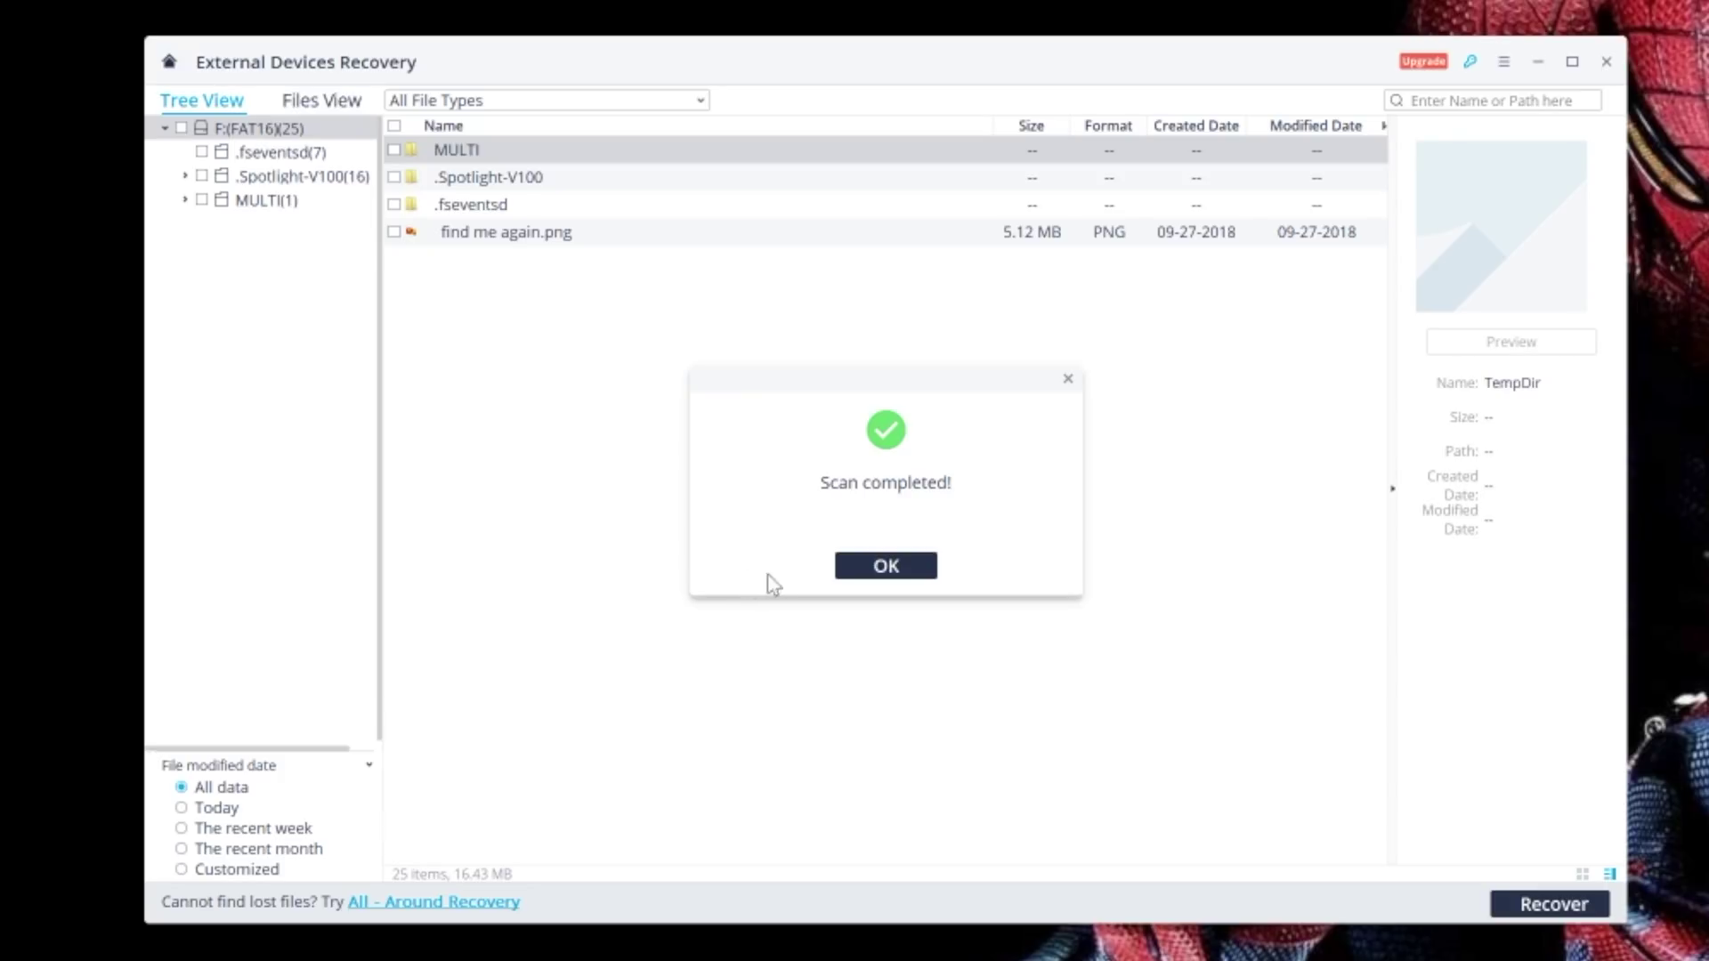
Dismiss the scan notice and preview find me again.png in the large viewer
{"action": "left_click", "coordinate": [854, 570]}
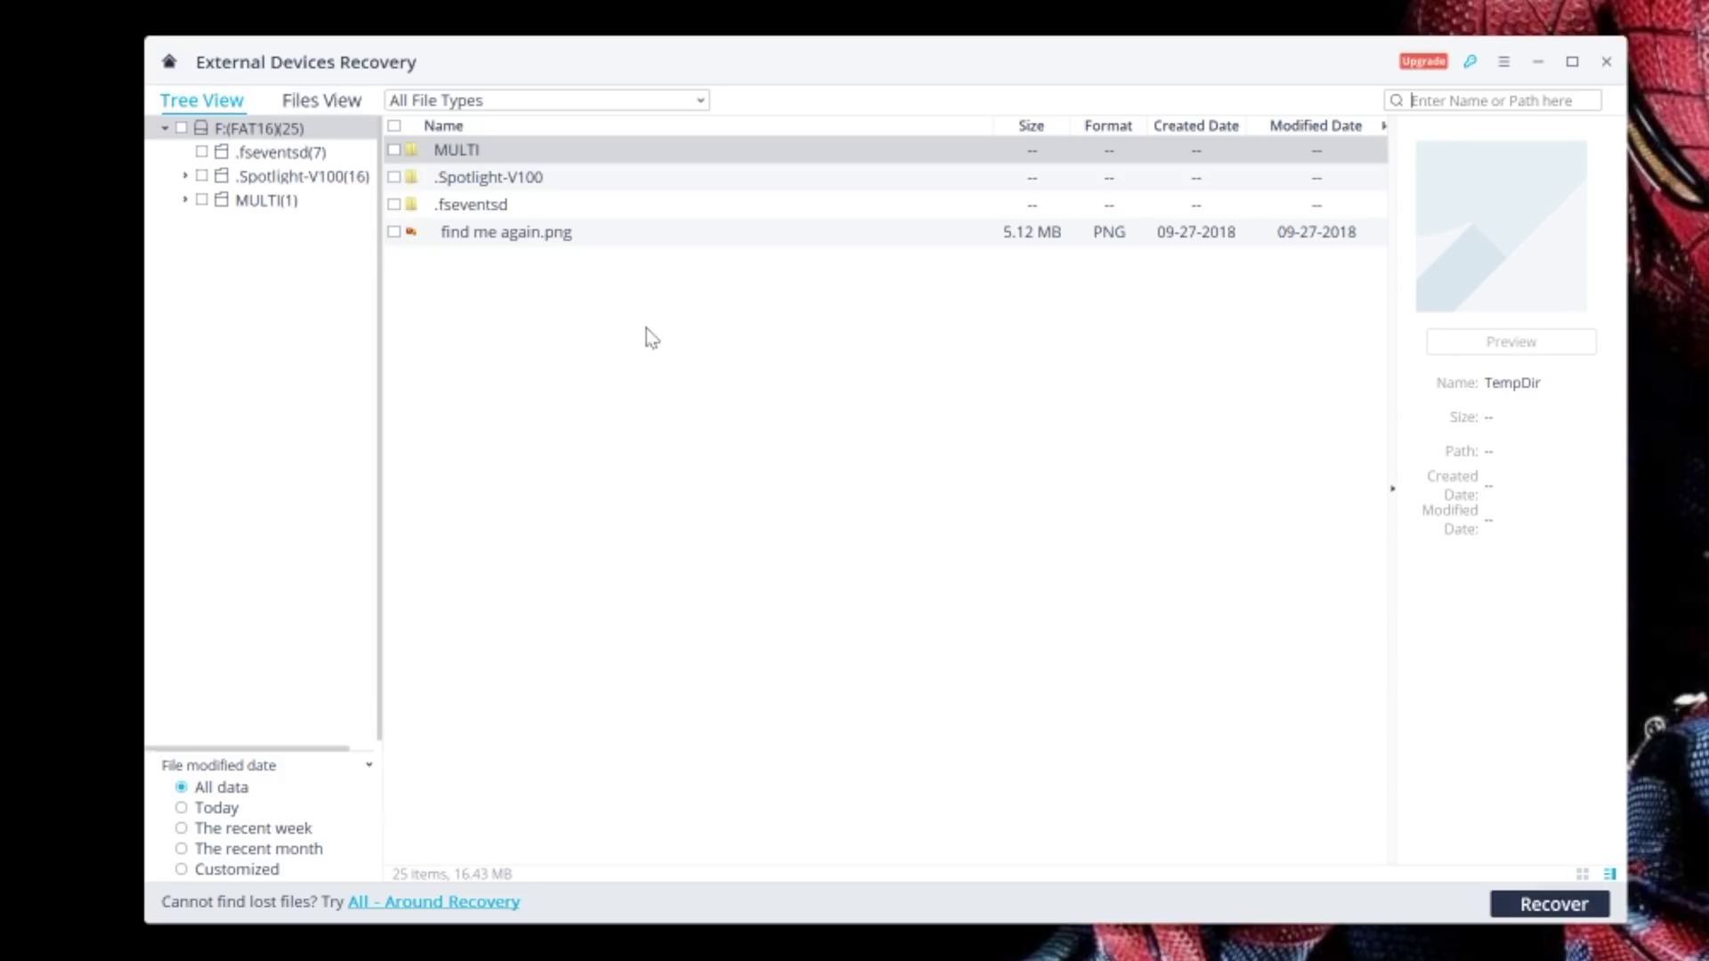
{"action": "left_click", "coordinate": [553, 214]}
{"action": "left_click", "coordinate": [529, 239]}
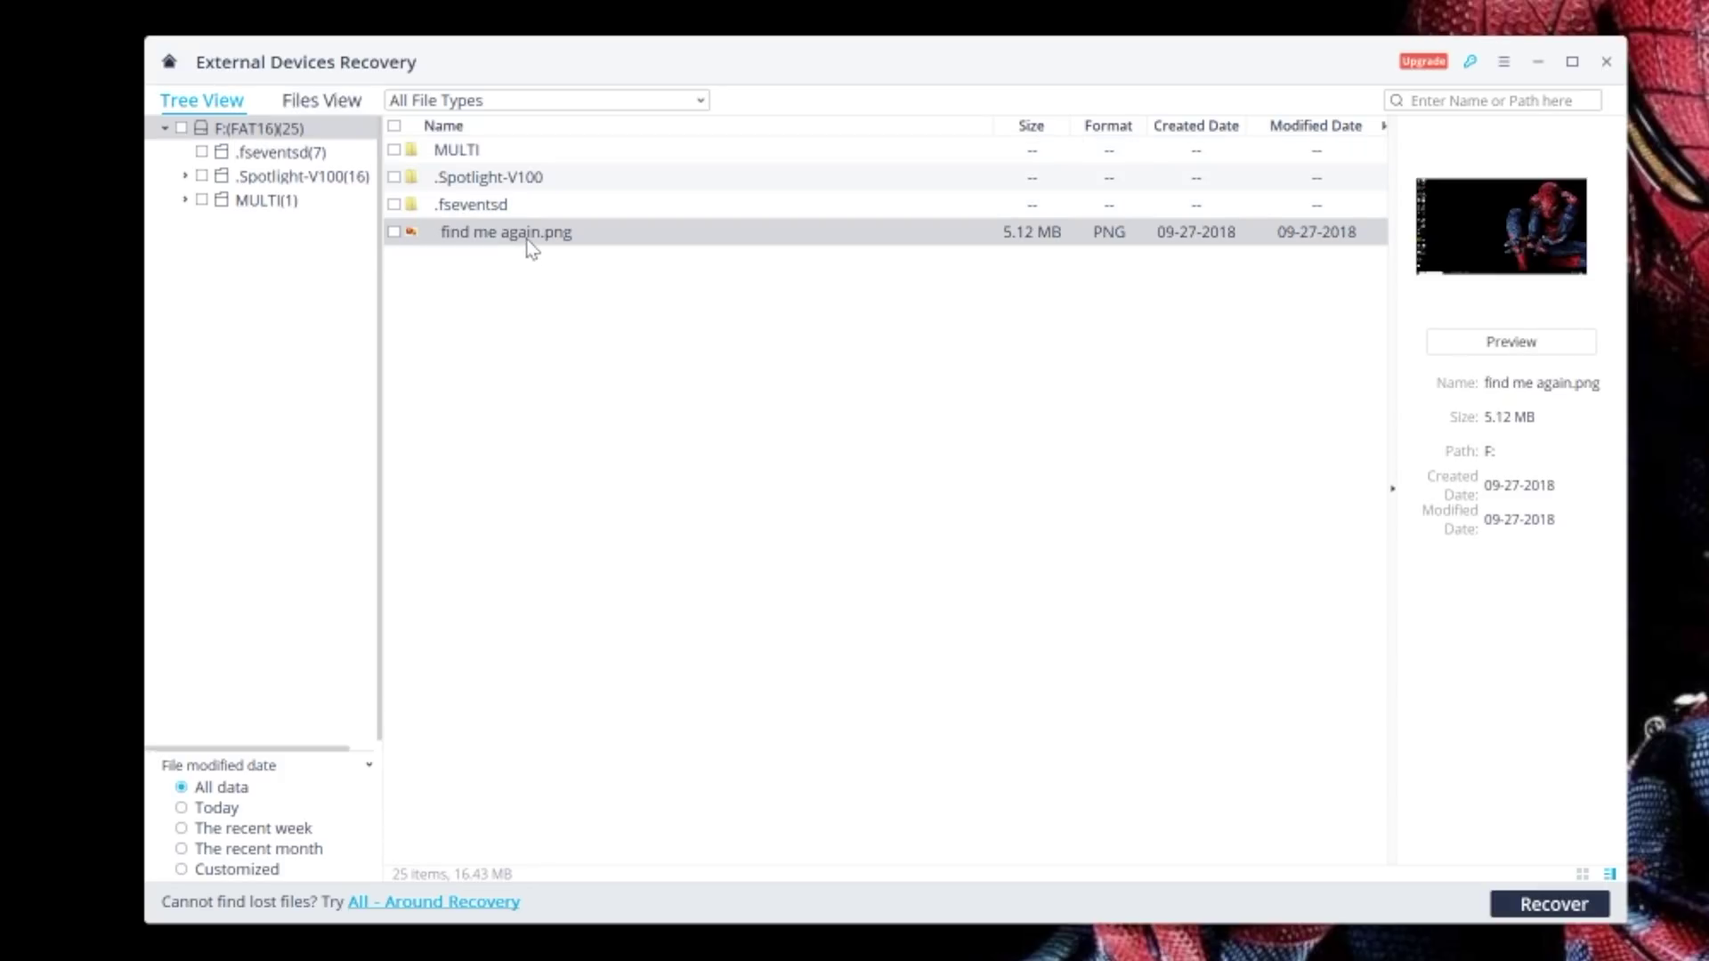
{"action": "double_click", "coordinate": [527, 238]}
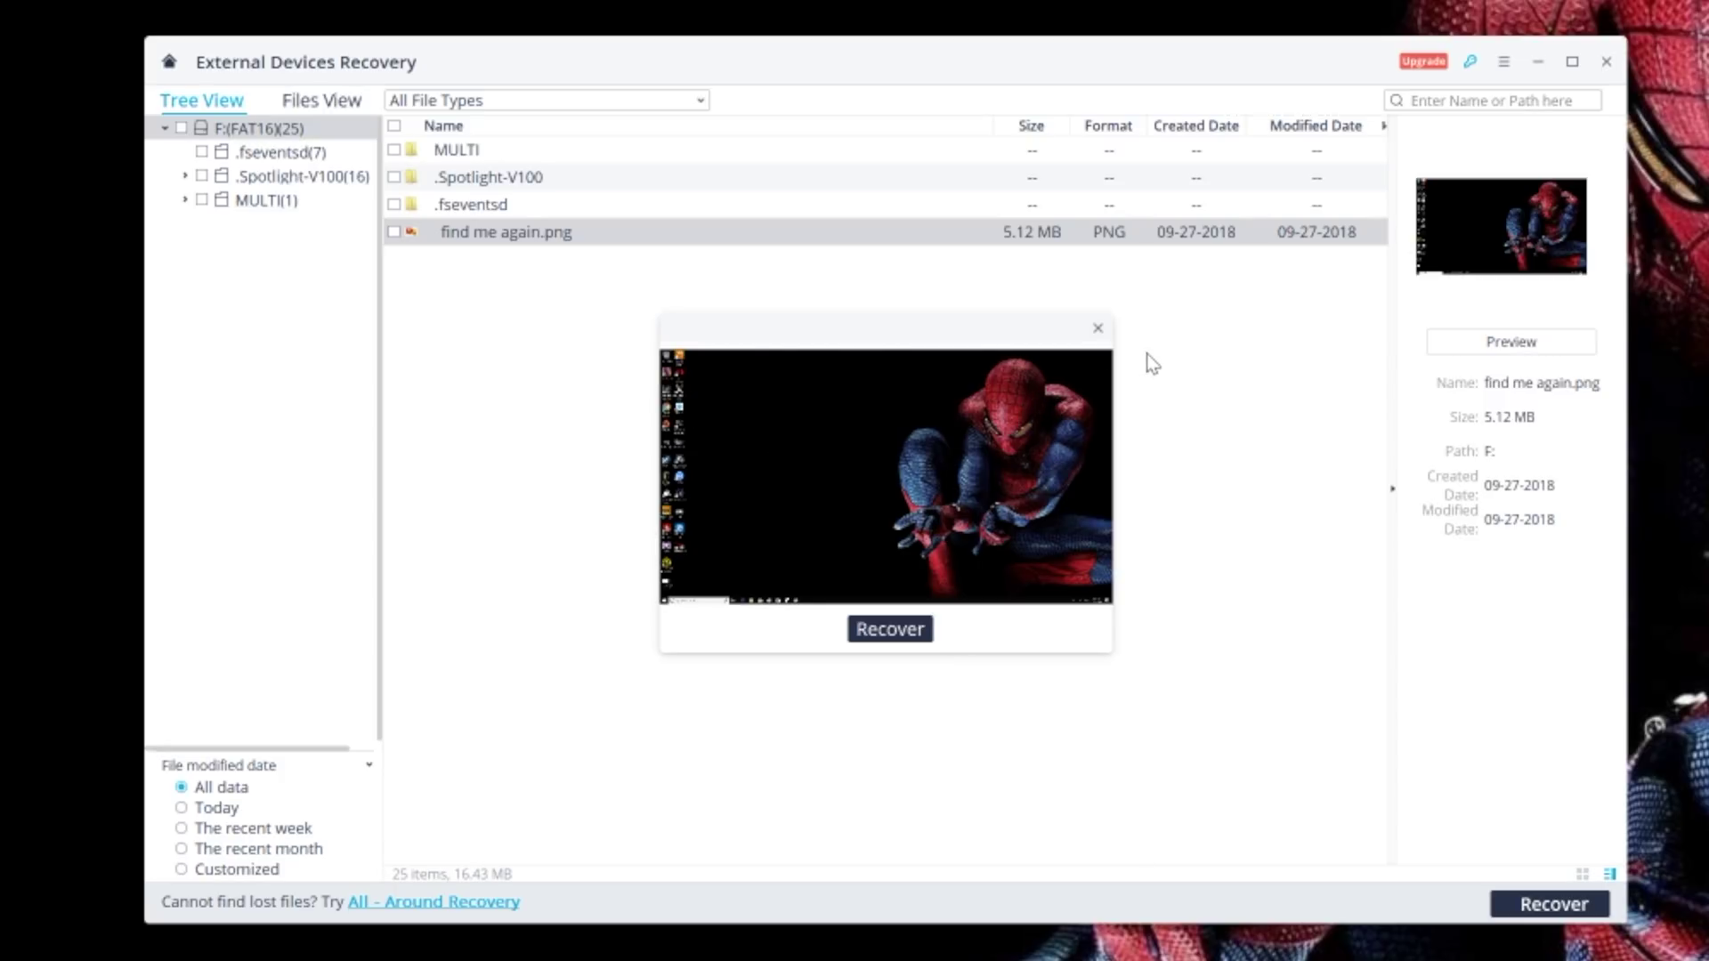
{"action": "left_click", "coordinate": [1098, 329]}
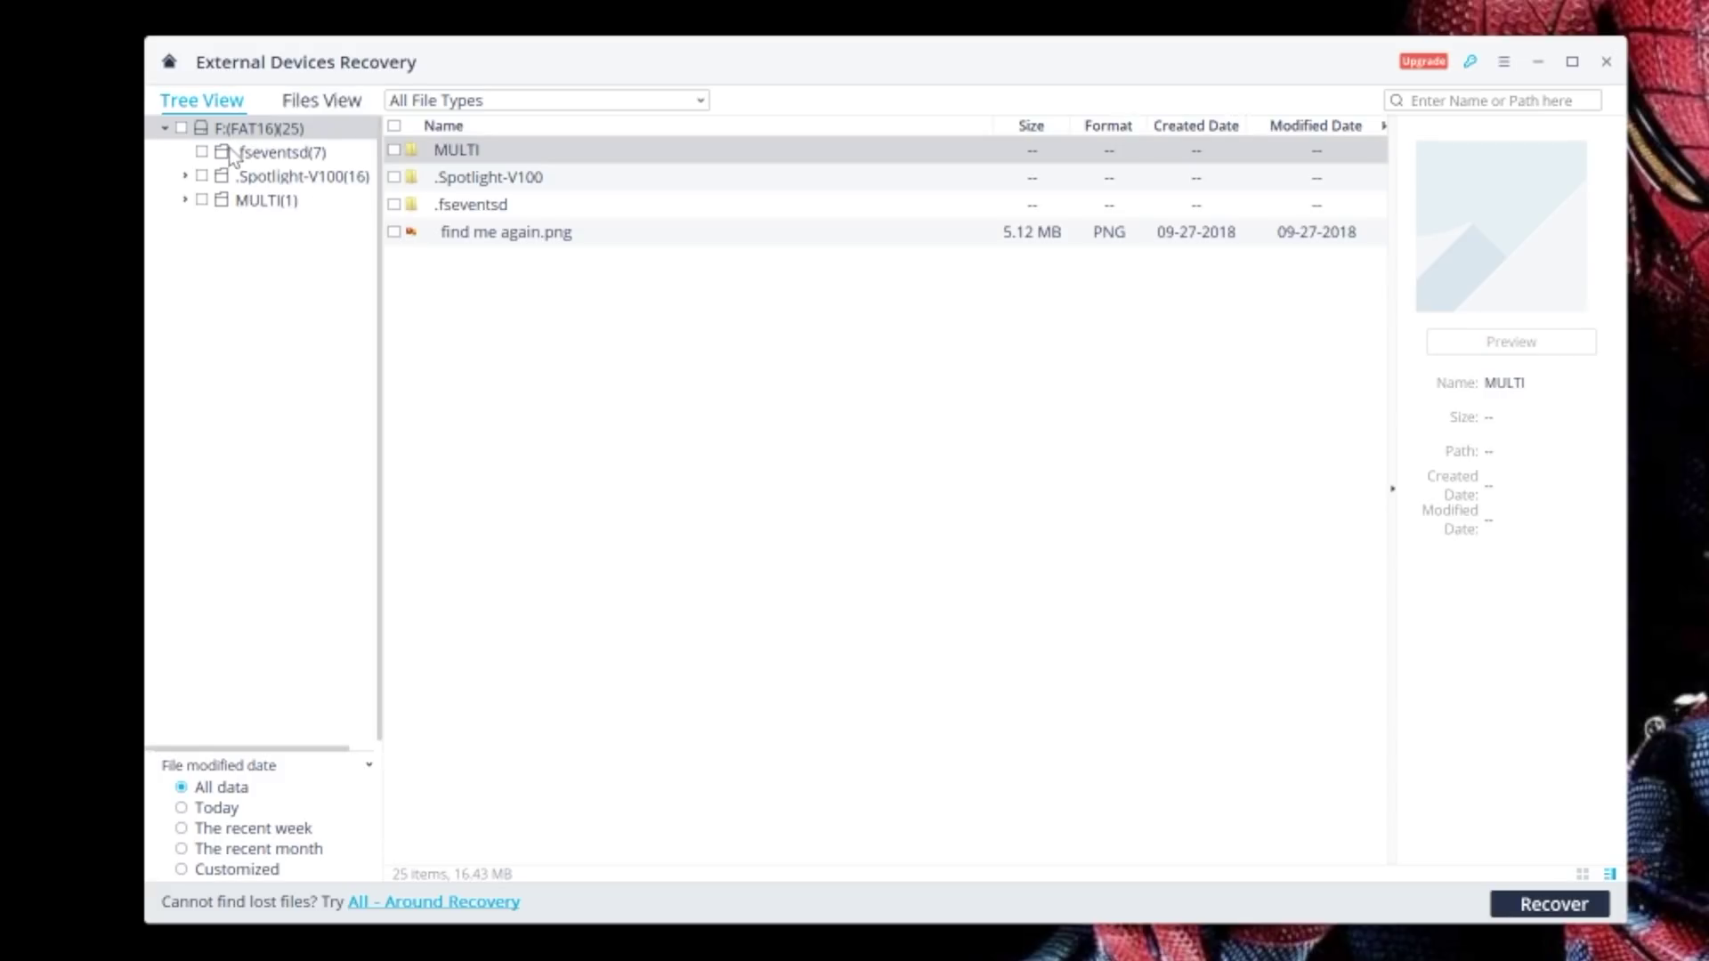
Switch to Files View and tick find me again.png under Photo > PNG for recovery
{"action": "left_click", "coordinate": [187, 175]}
{"action": "left_click", "coordinate": [187, 199]}
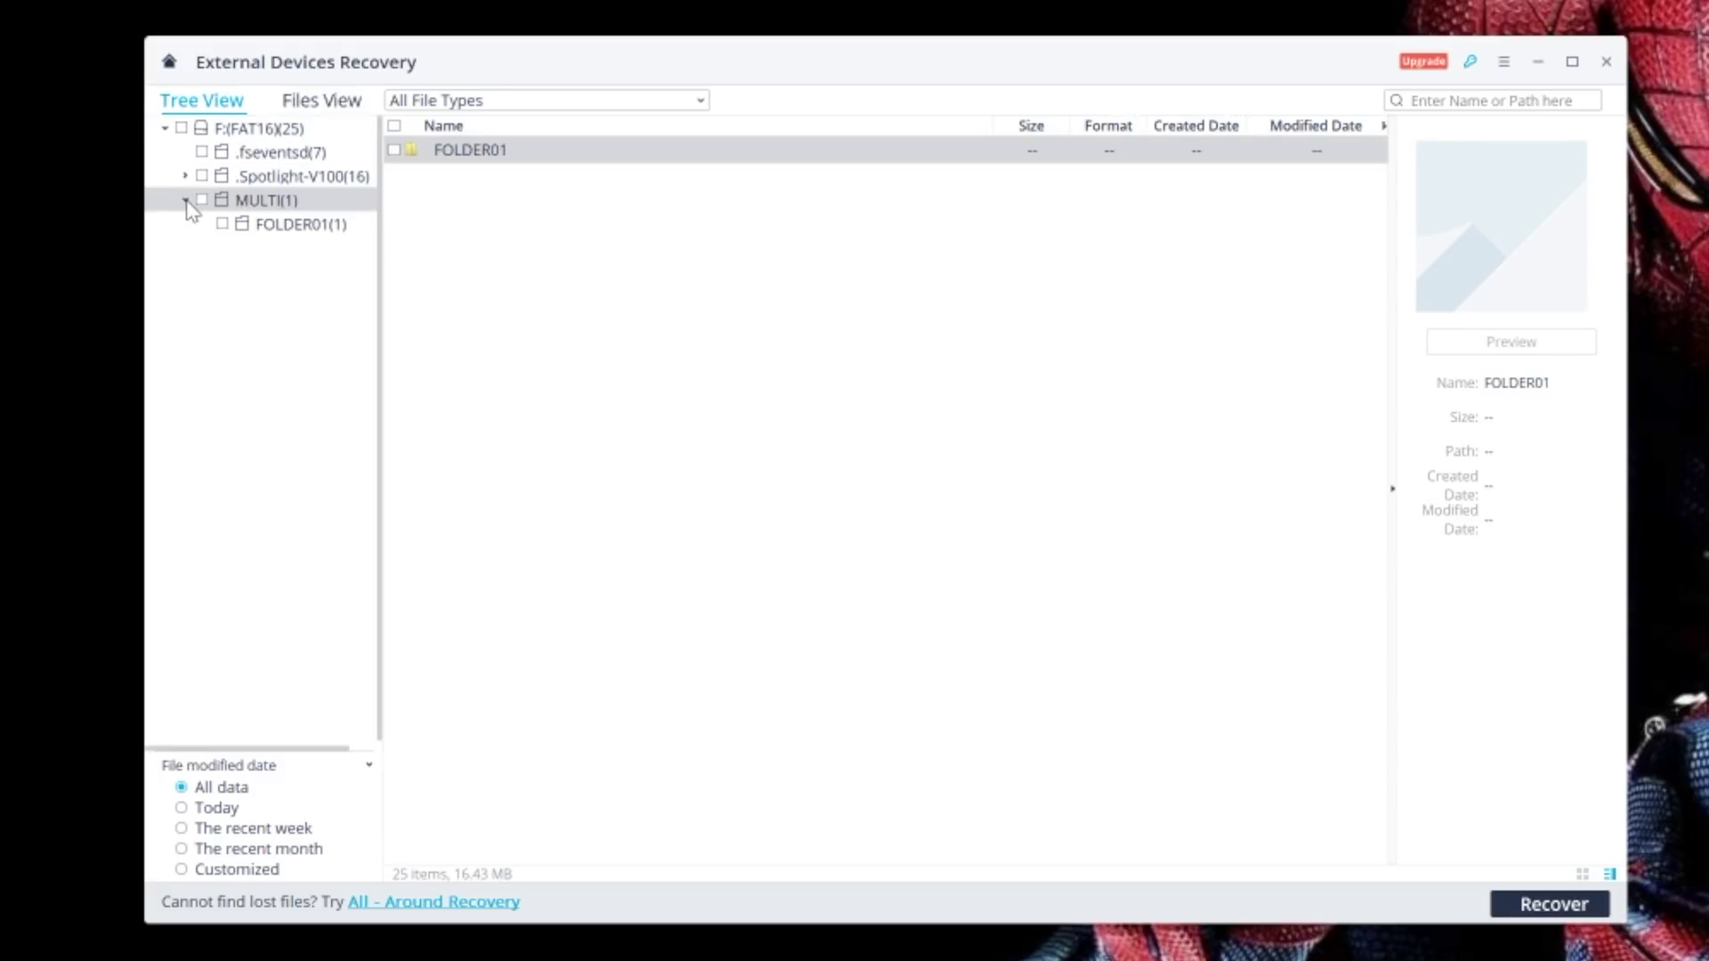
{"action": "left_click", "coordinate": [186, 176]}
{"action": "left_click", "coordinate": [321, 101]}
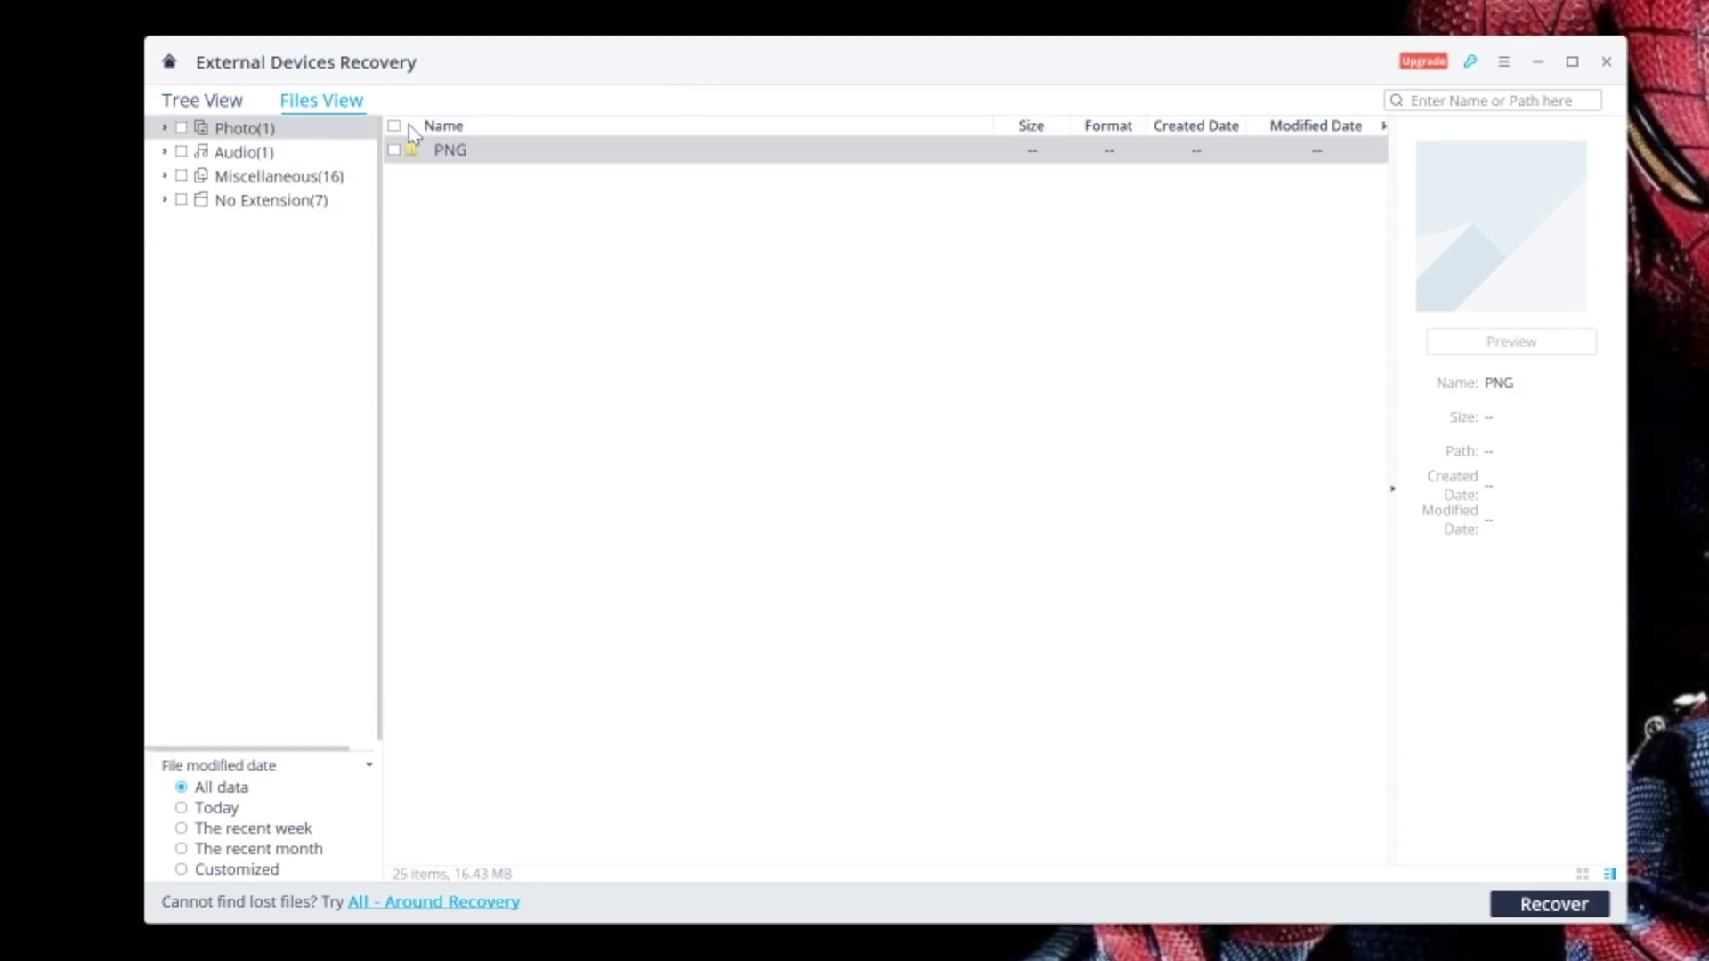
{"action": "left_click", "coordinate": [165, 129]}
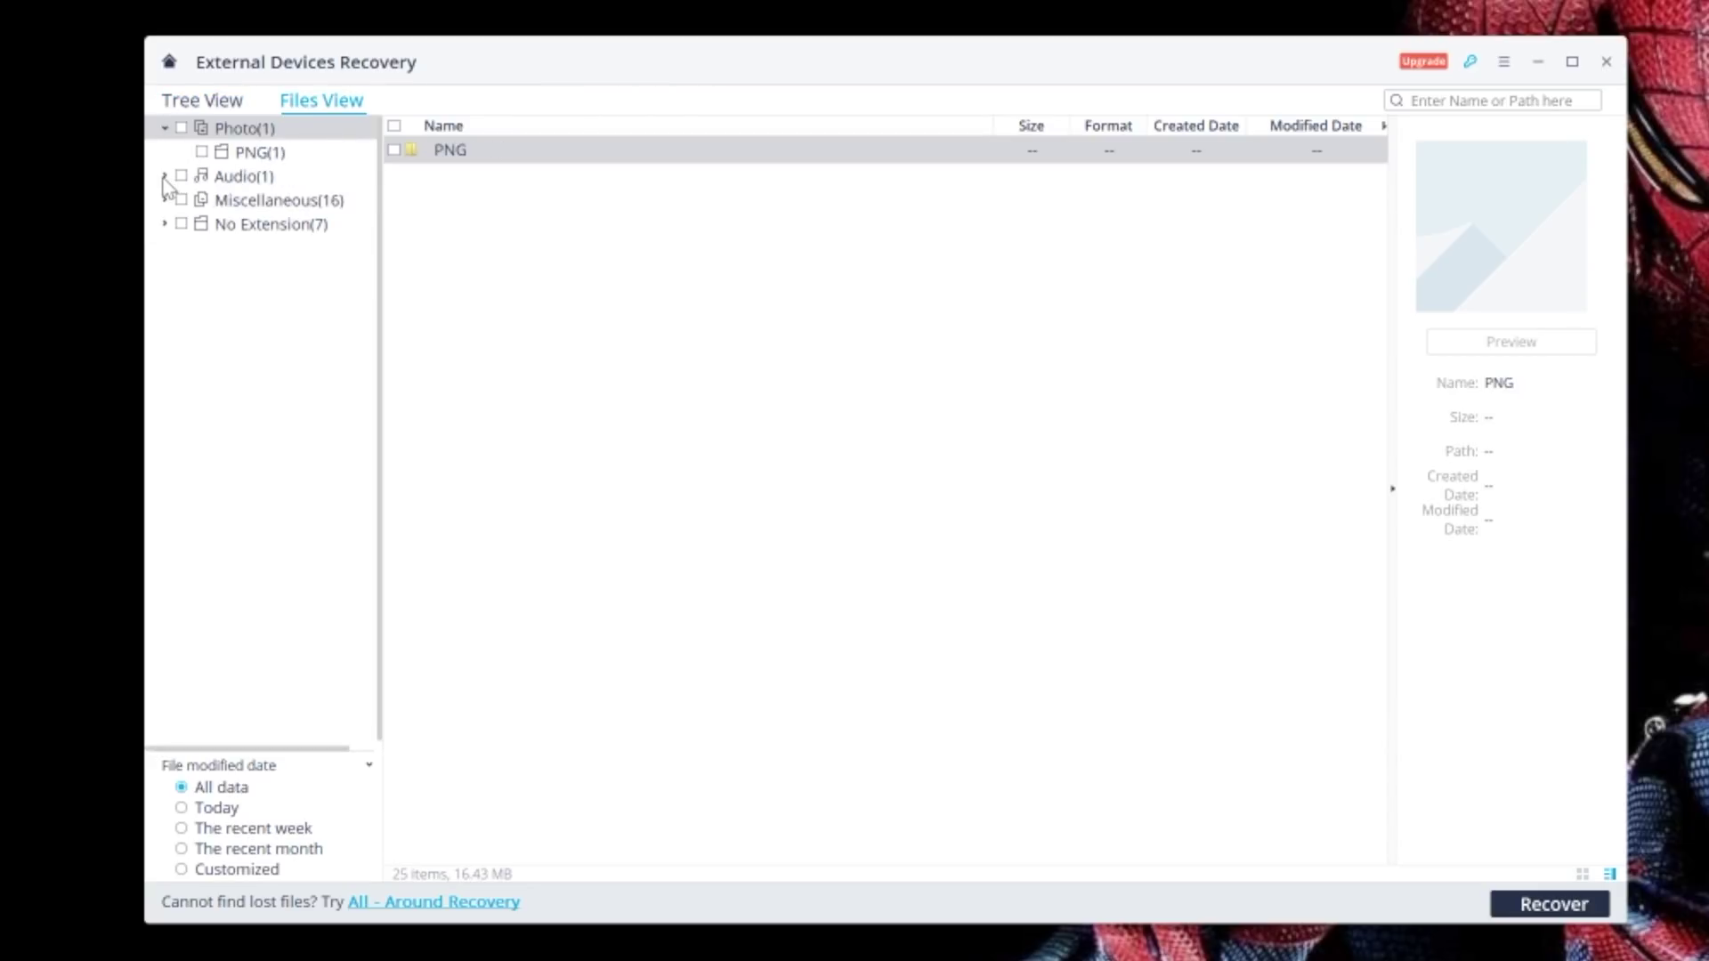
{"action": "left_click", "coordinate": [164, 175]}
{"action": "left_click", "coordinate": [166, 233]}
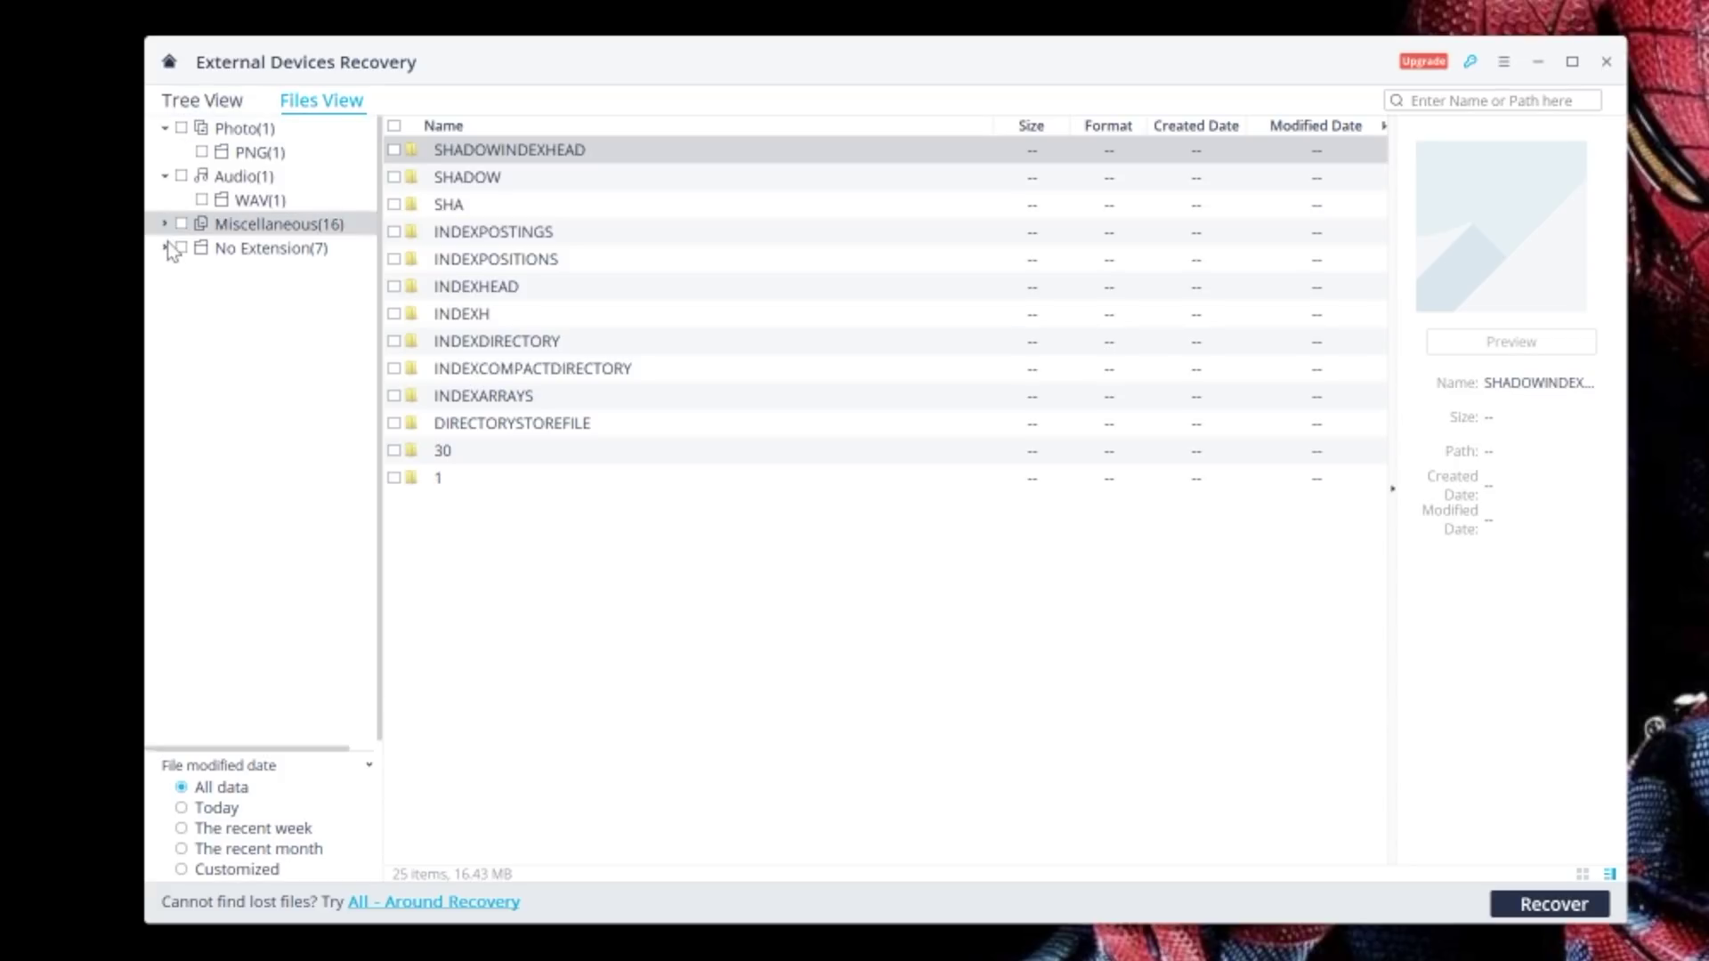
{"action": "left_click", "coordinate": [165, 250]}
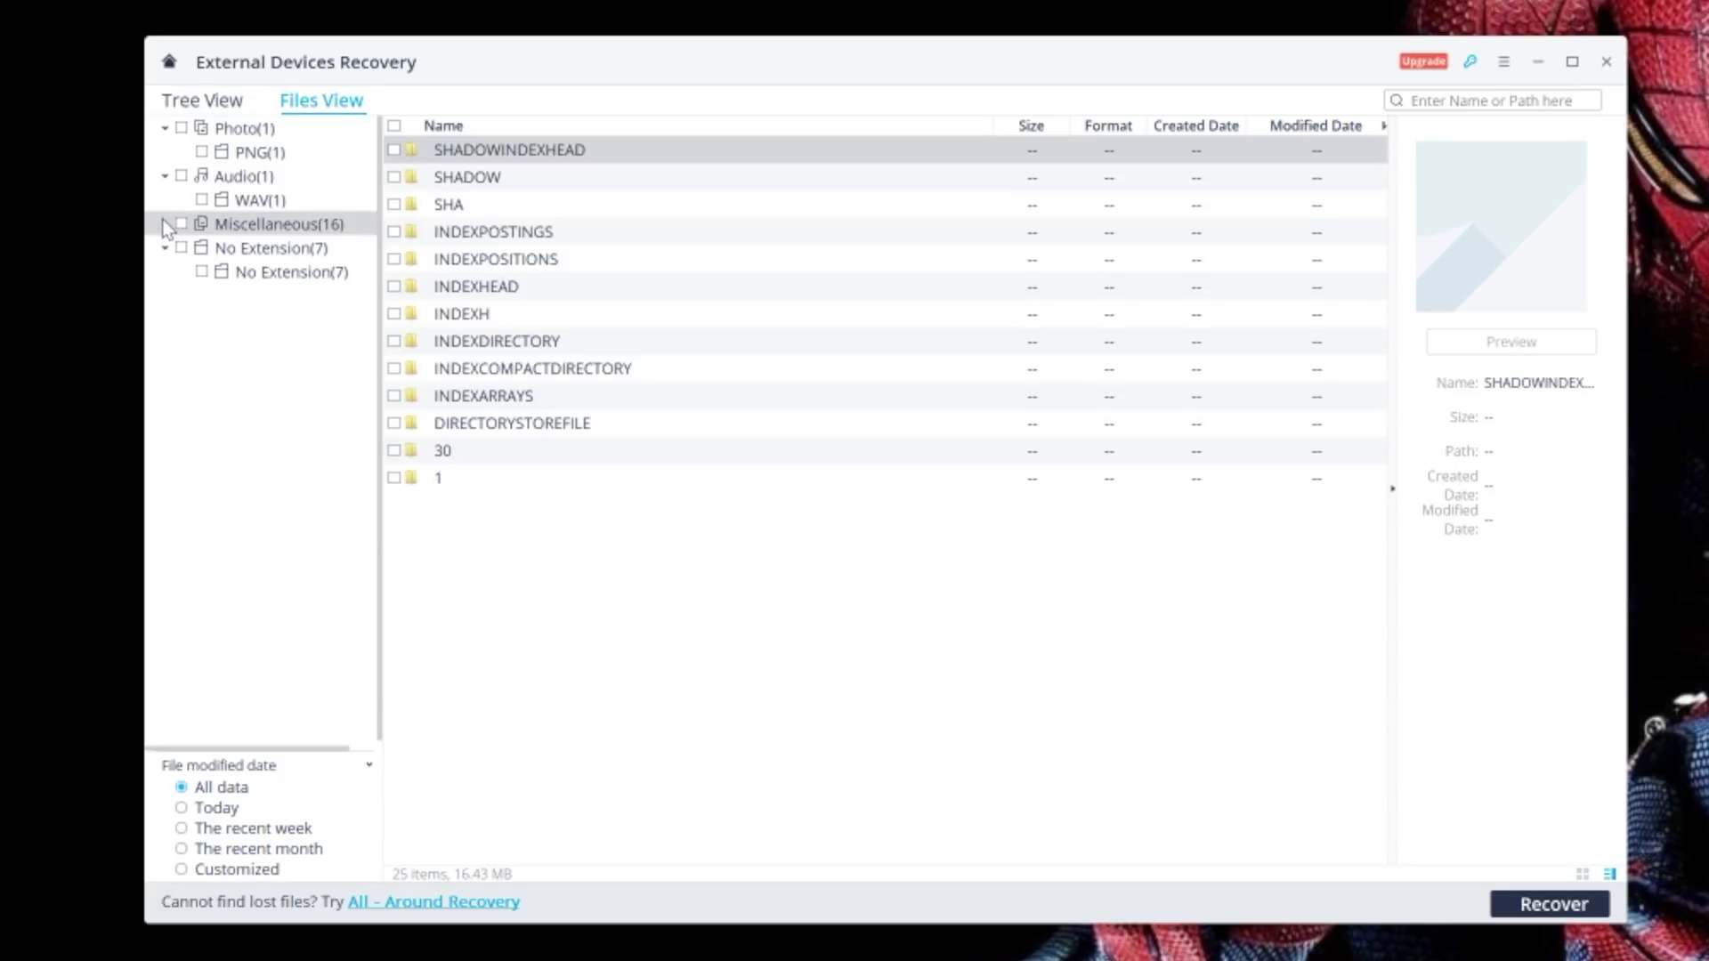
{"action": "left_click", "coordinate": [166, 227]}
{"action": "left_click", "coordinate": [283, 161]}
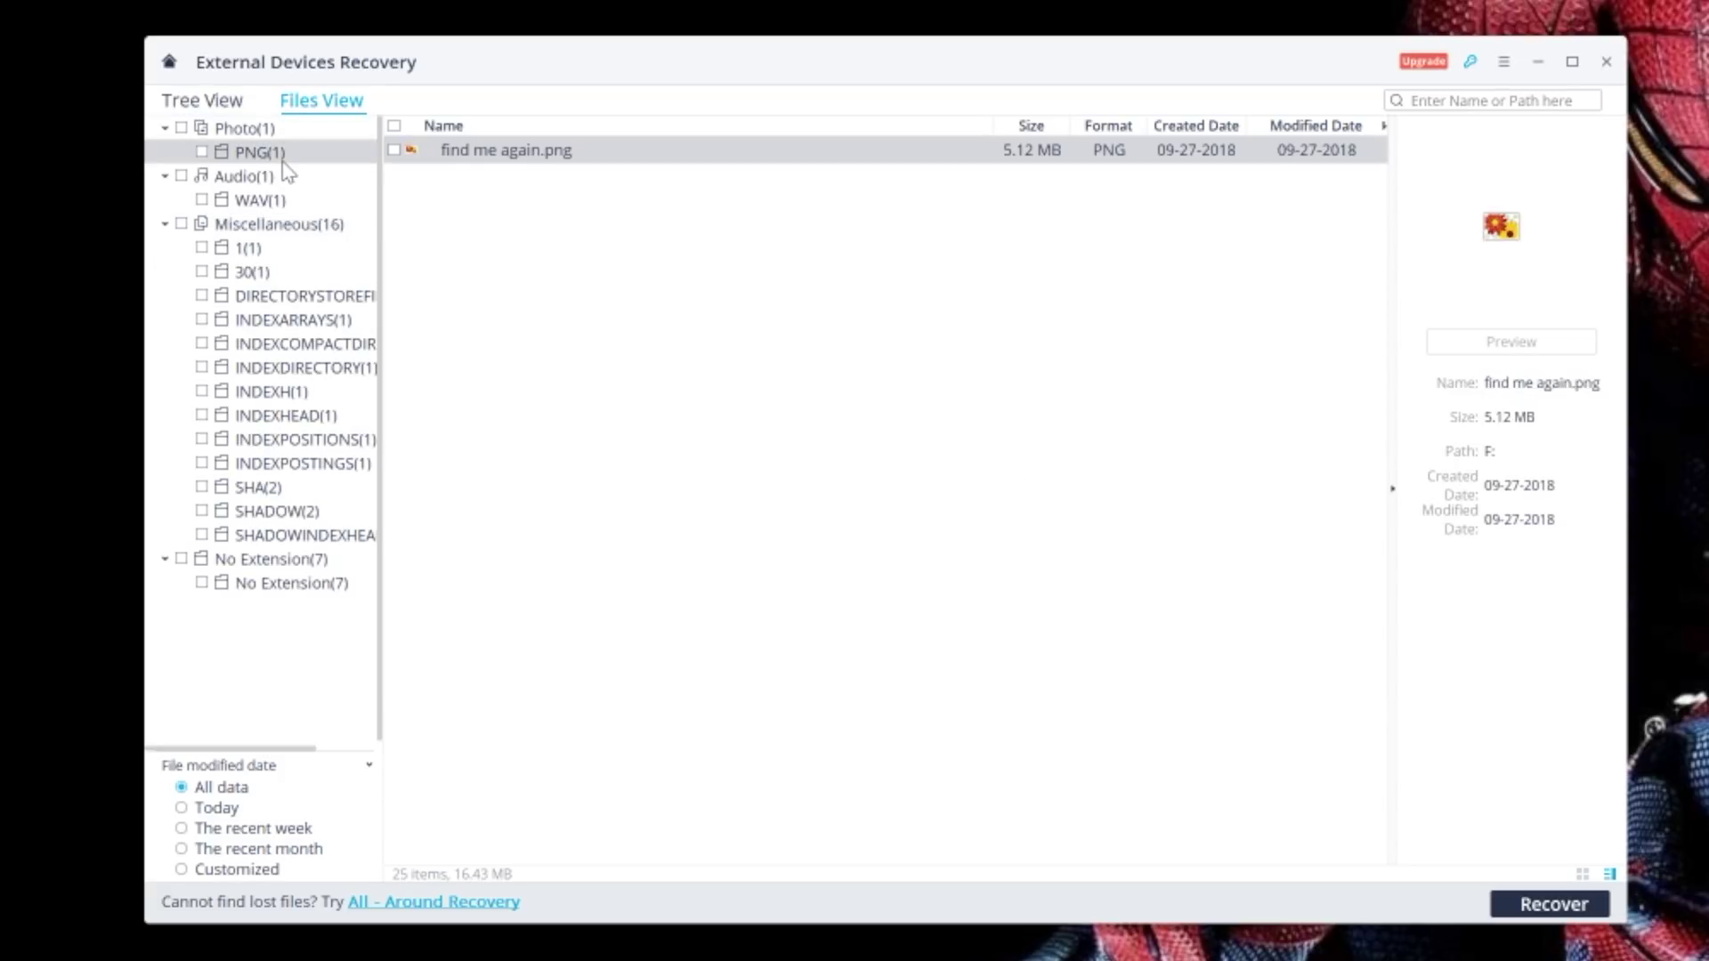
{"action": "left_click", "coordinate": [395, 151]}
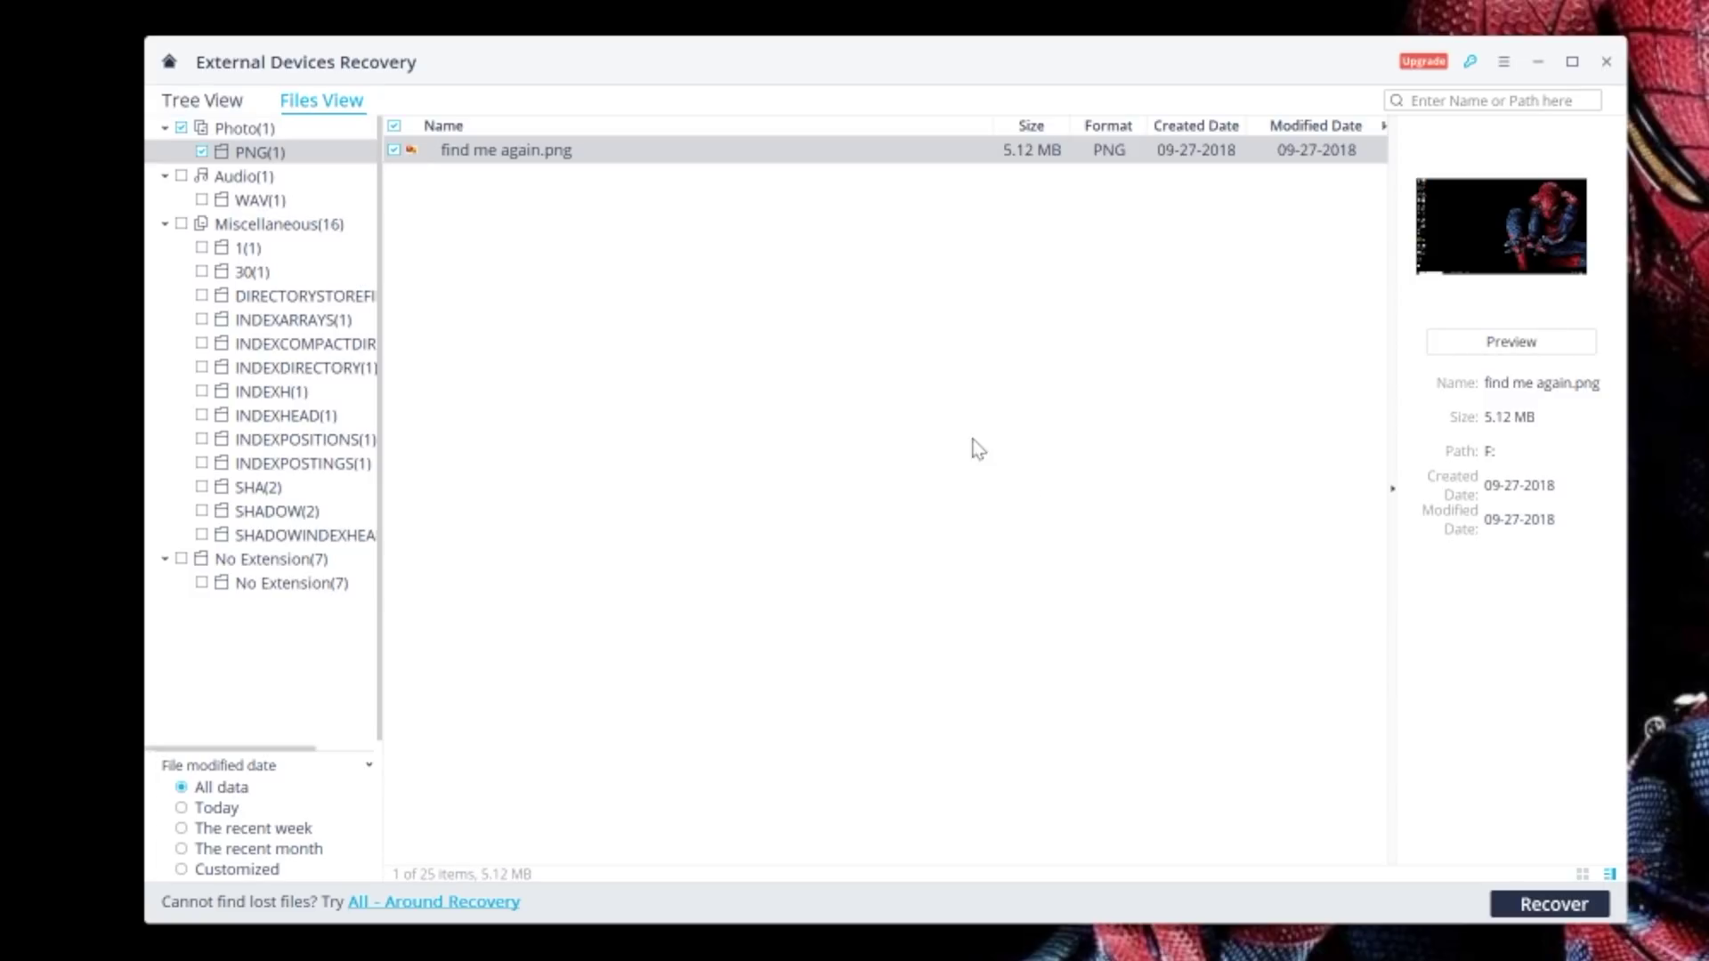
Recover find me again.png to the C: drive using the free evaluation version
{"action": "left_click", "coordinate": [1546, 905]}
{"action": "left_click", "coordinate": [1131, 757]}
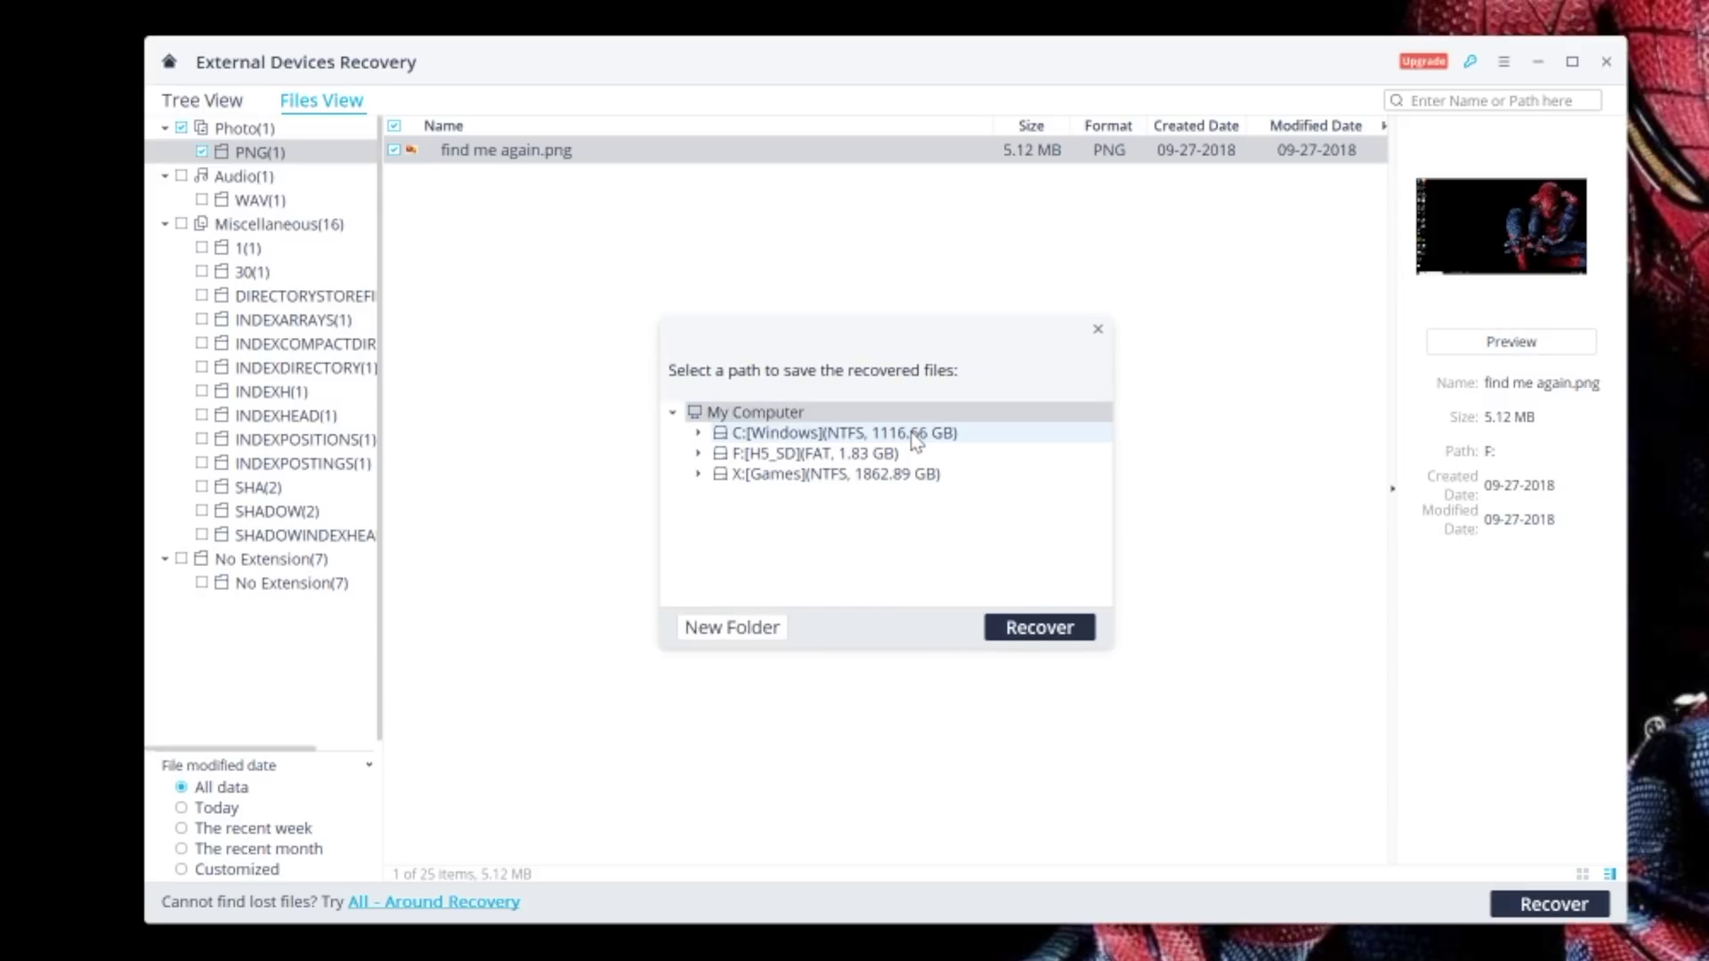
{"action": "left_click", "coordinate": [1043, 627]}
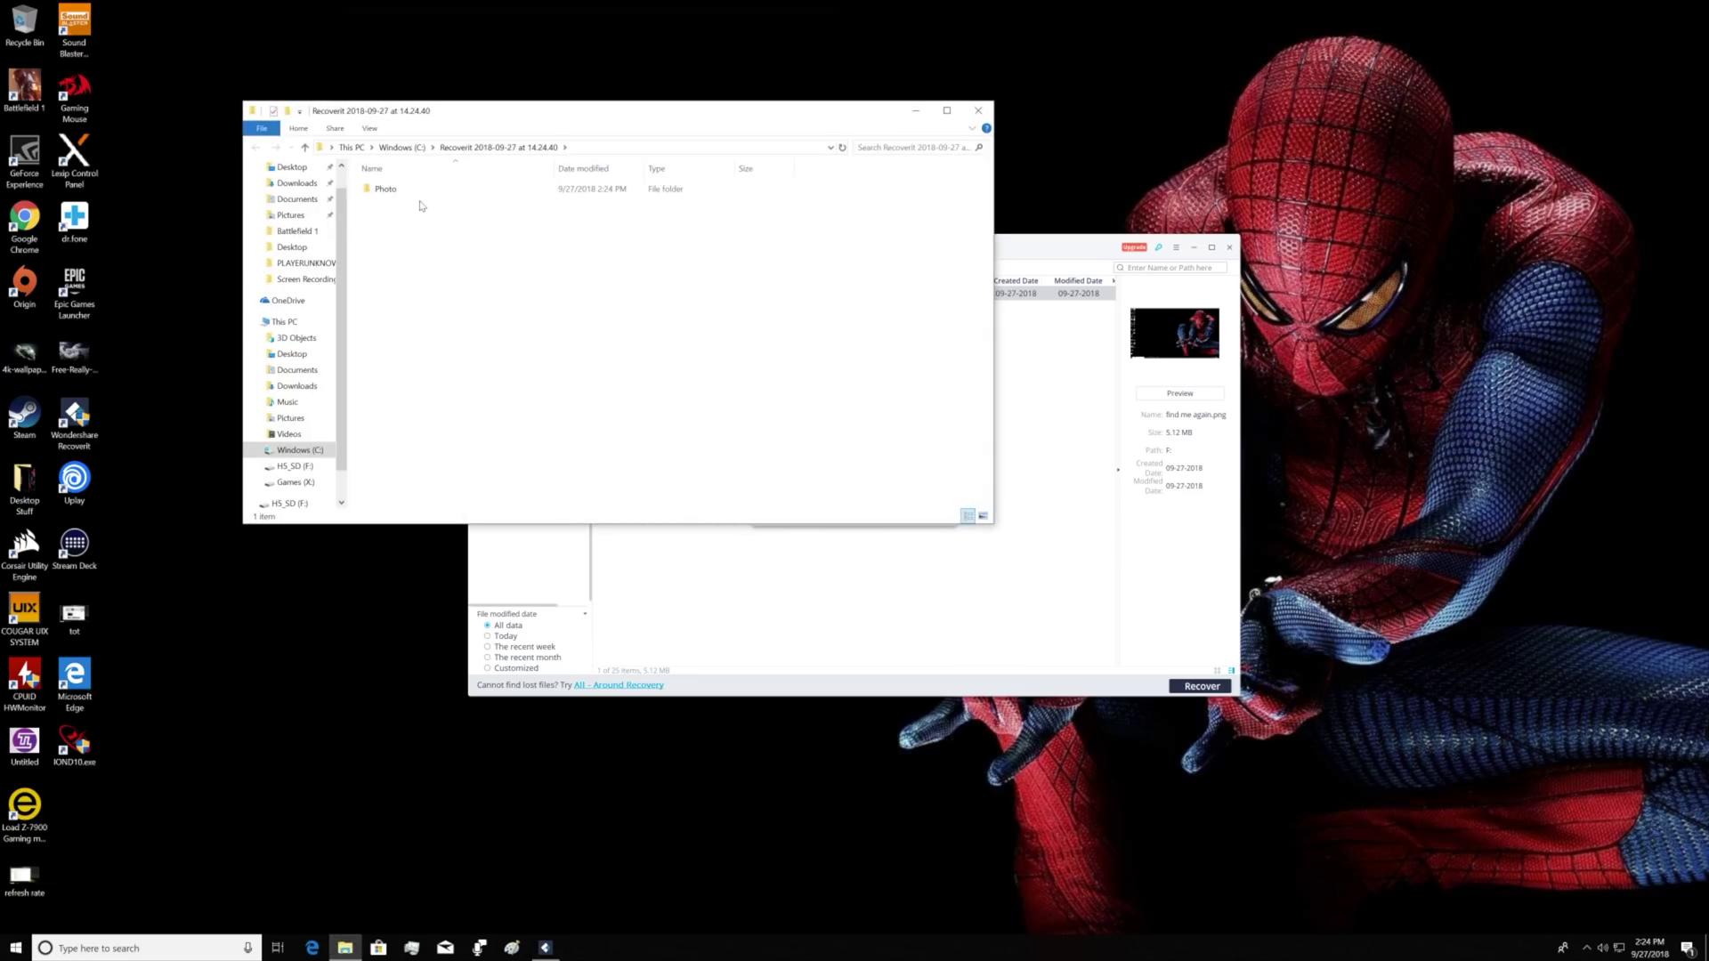
Open the restored screenshot from the recovered Photo > PNG folder to confirm it works
{"action": "double_click", "coordinate": [415, 190]}
{"action": "double_click", "coordinate": [413, 189]}
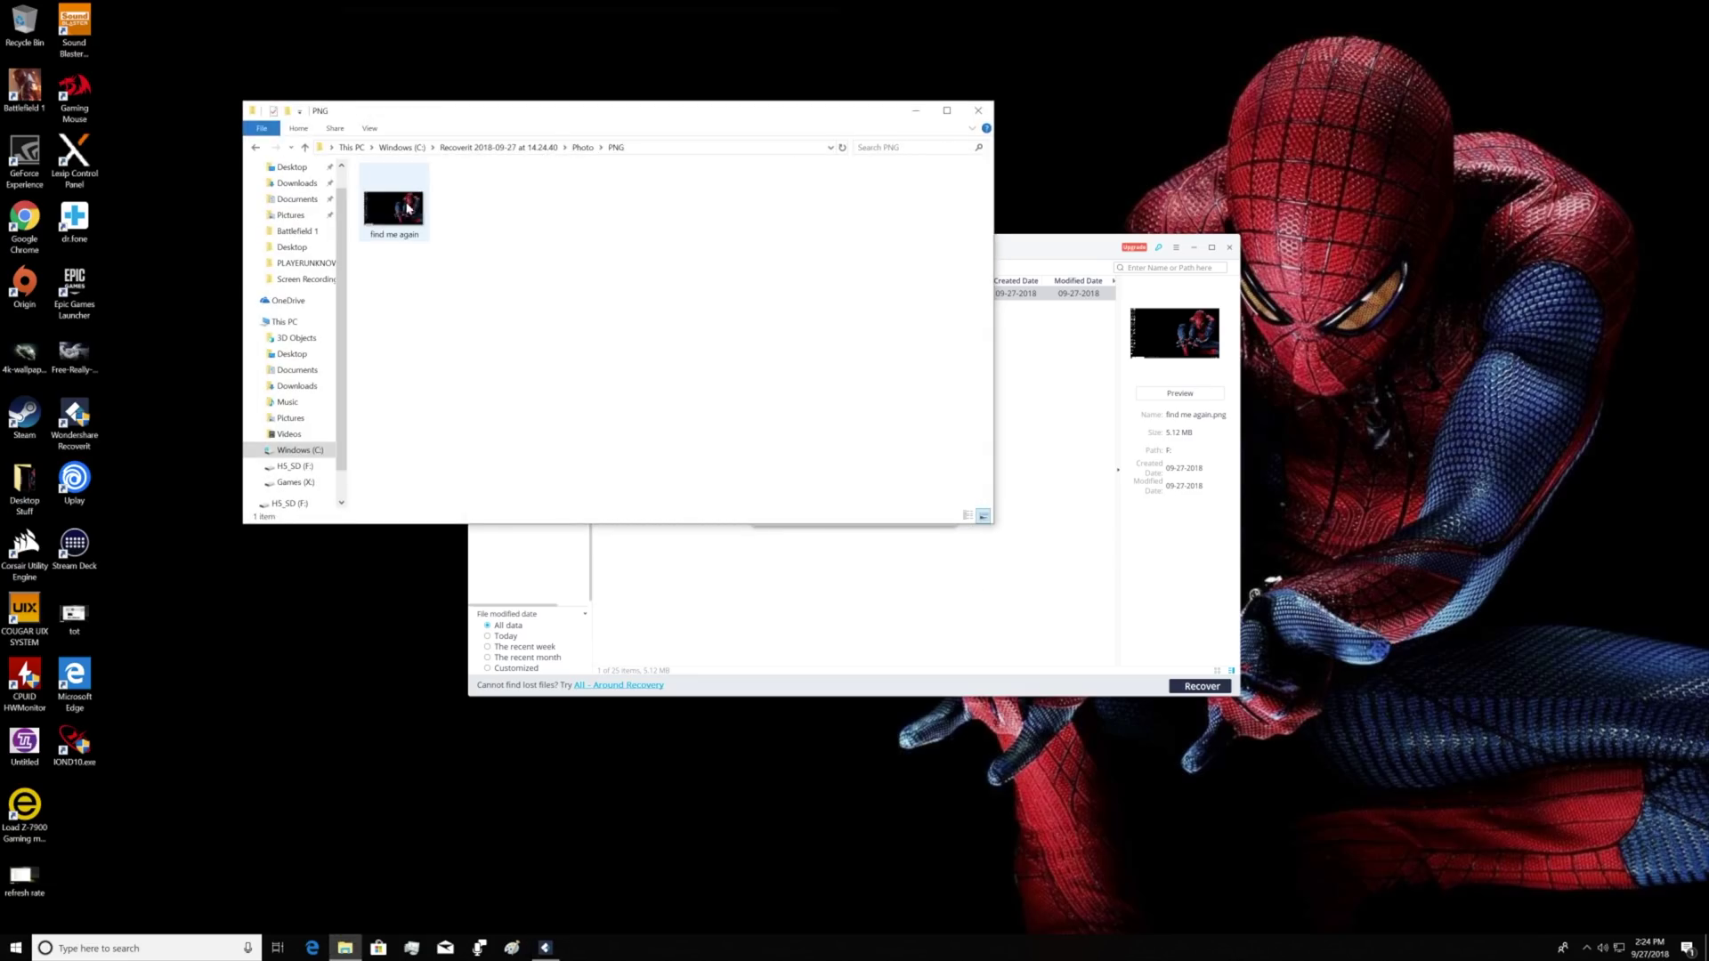
{"action": "double_click", "coordinate": [398, 214]}
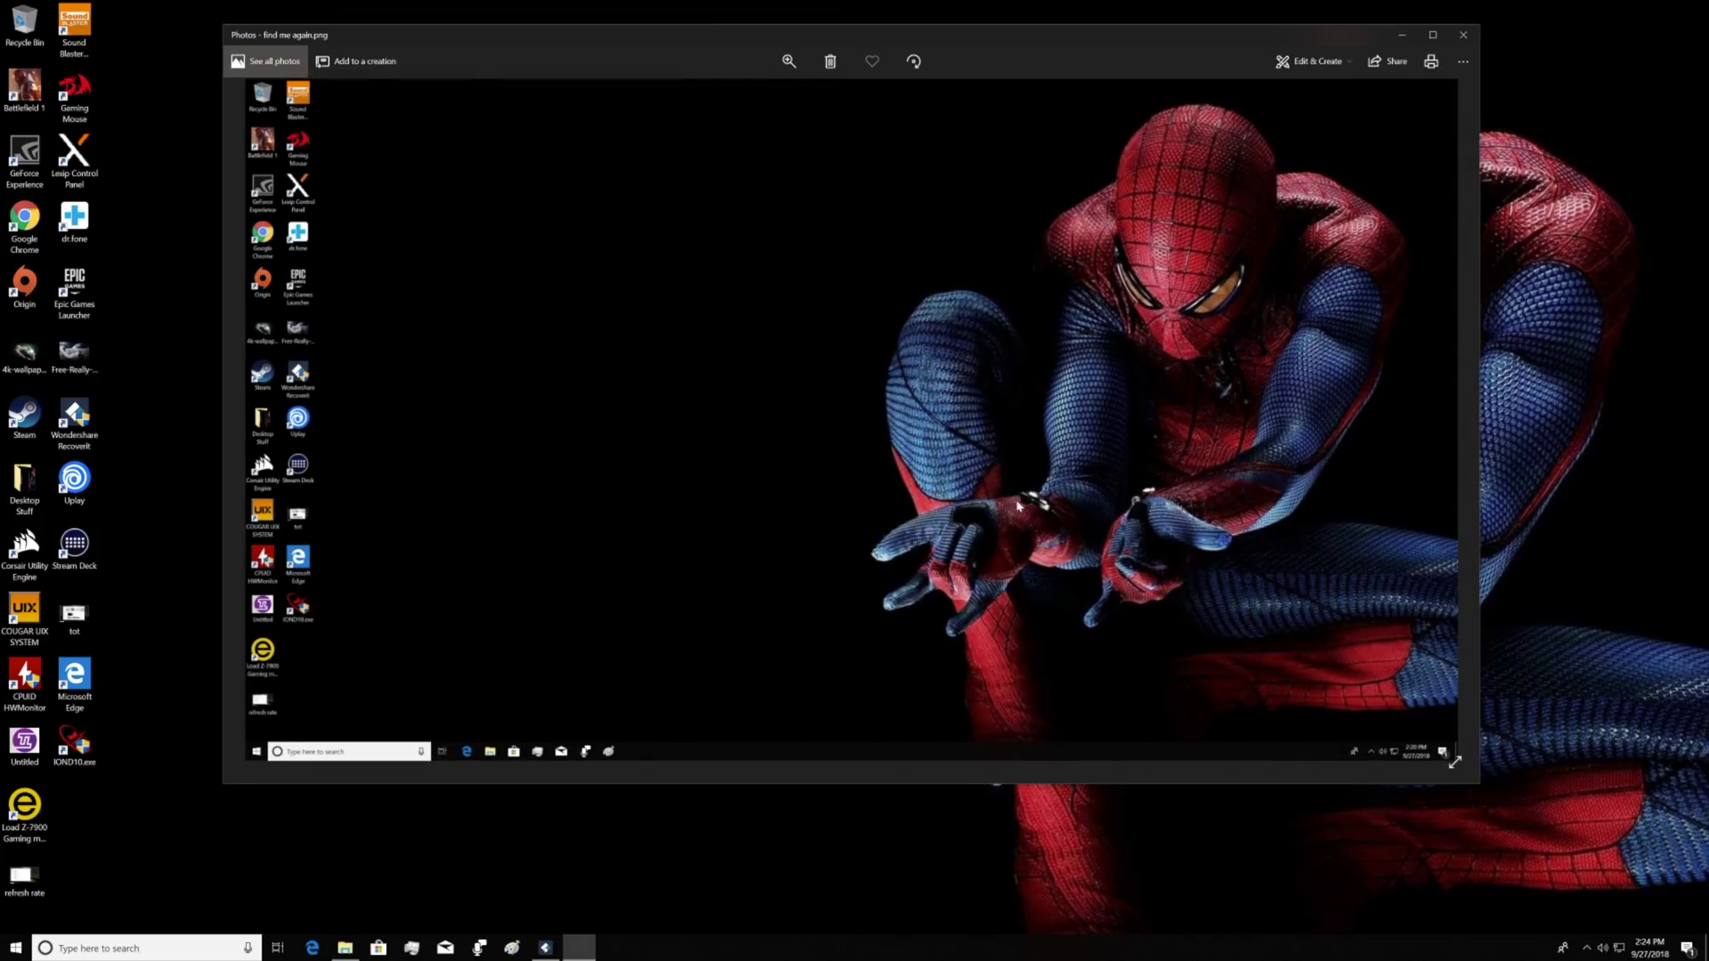
{"action": "left_click", "coordinate": [1463, 35]}
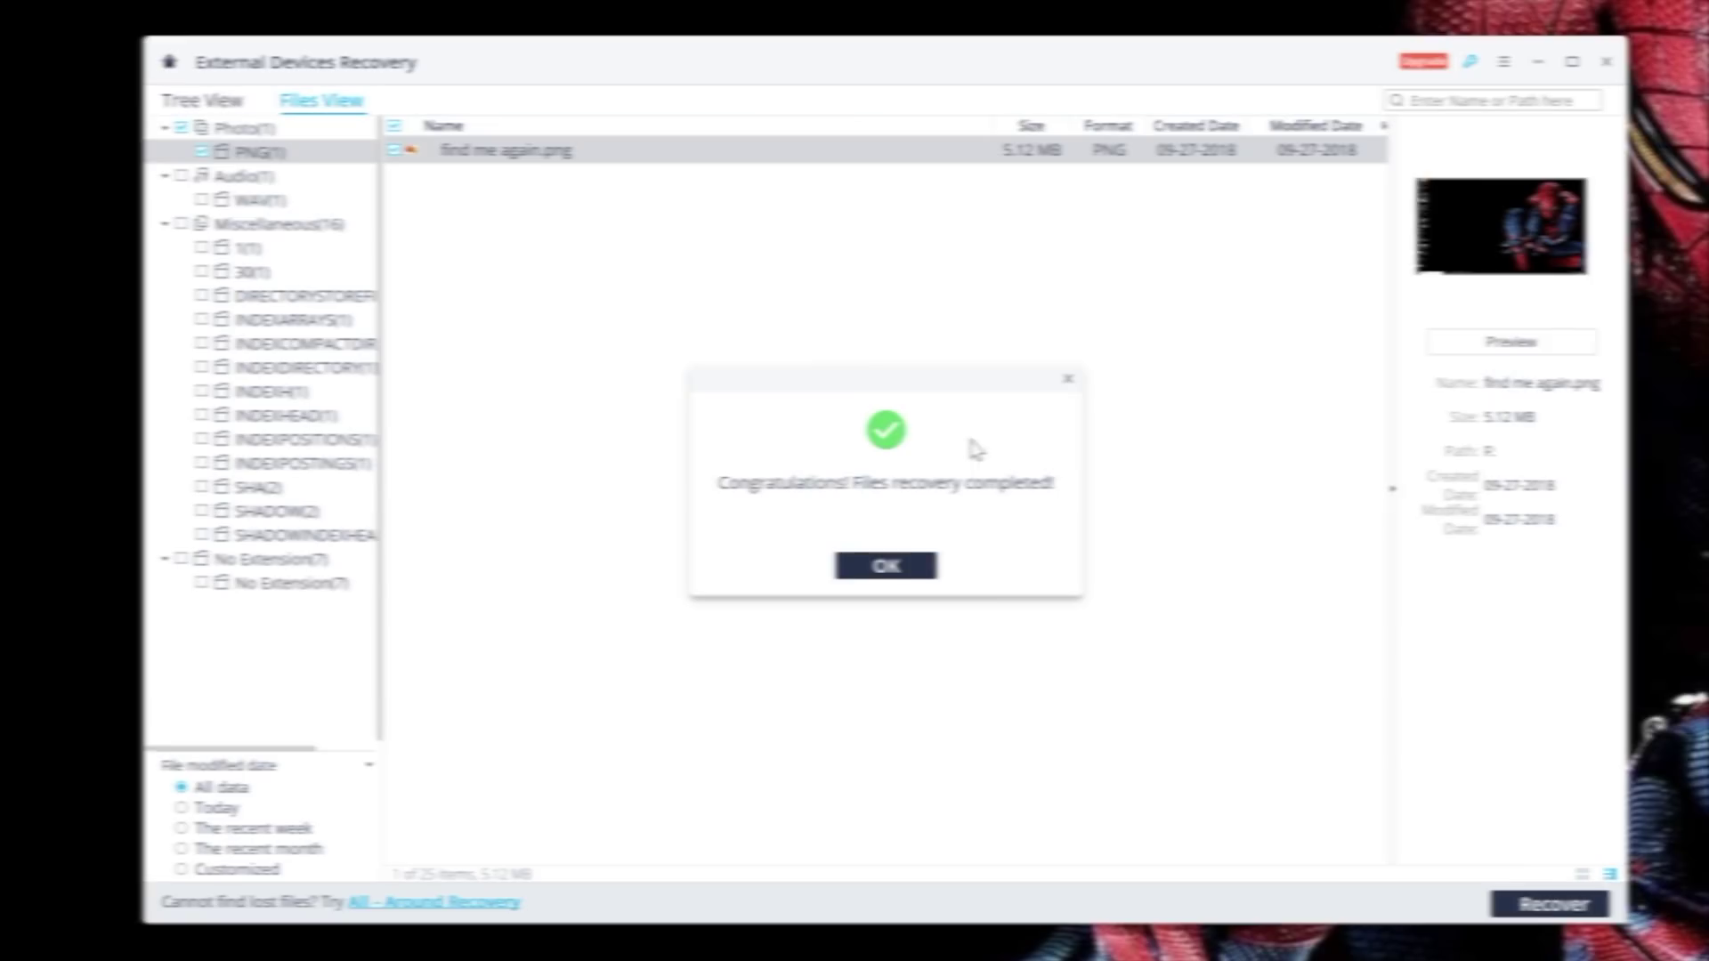
Dismiss the recovery-complete message and switch Recoverit Pro to Lifetime License at $49.95
{"action": "left_click", "coordinate": [897, 568]}
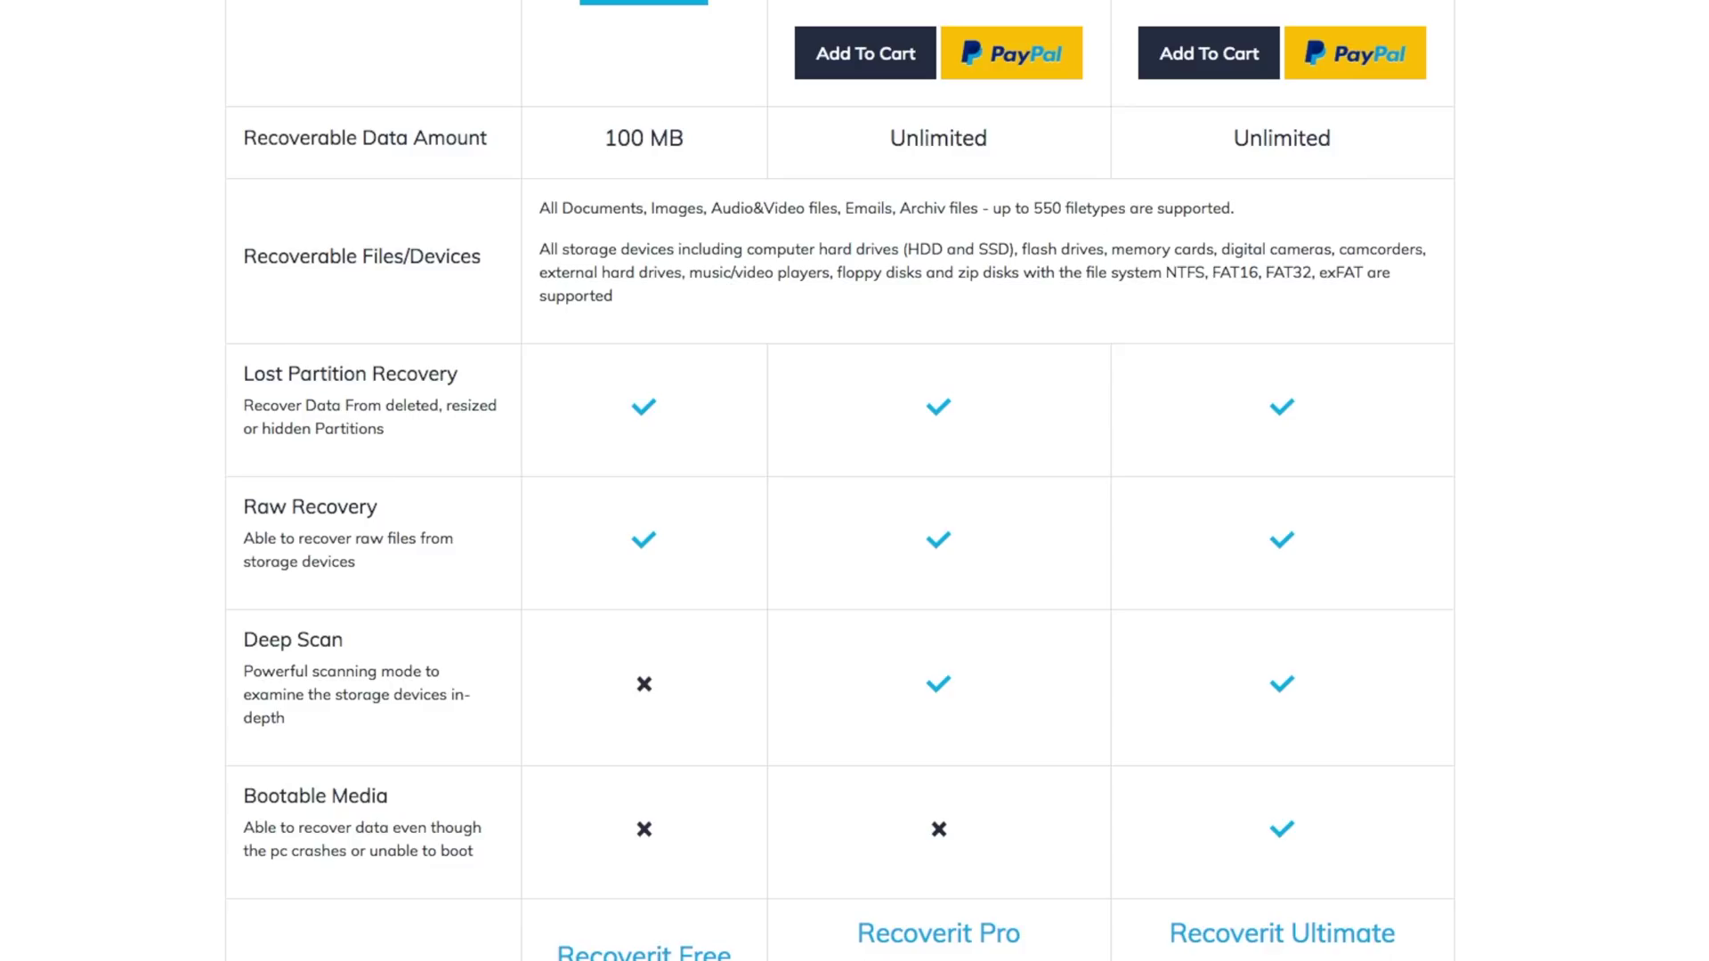
{"action": "scroll", "coordinate": [841, 481], "scroll_direction": "up", "scroll_amount": 5}
{"action": "scroll", "coordinate": [854, 481], "scroll_direction": "up", "scroll_amount": 1}
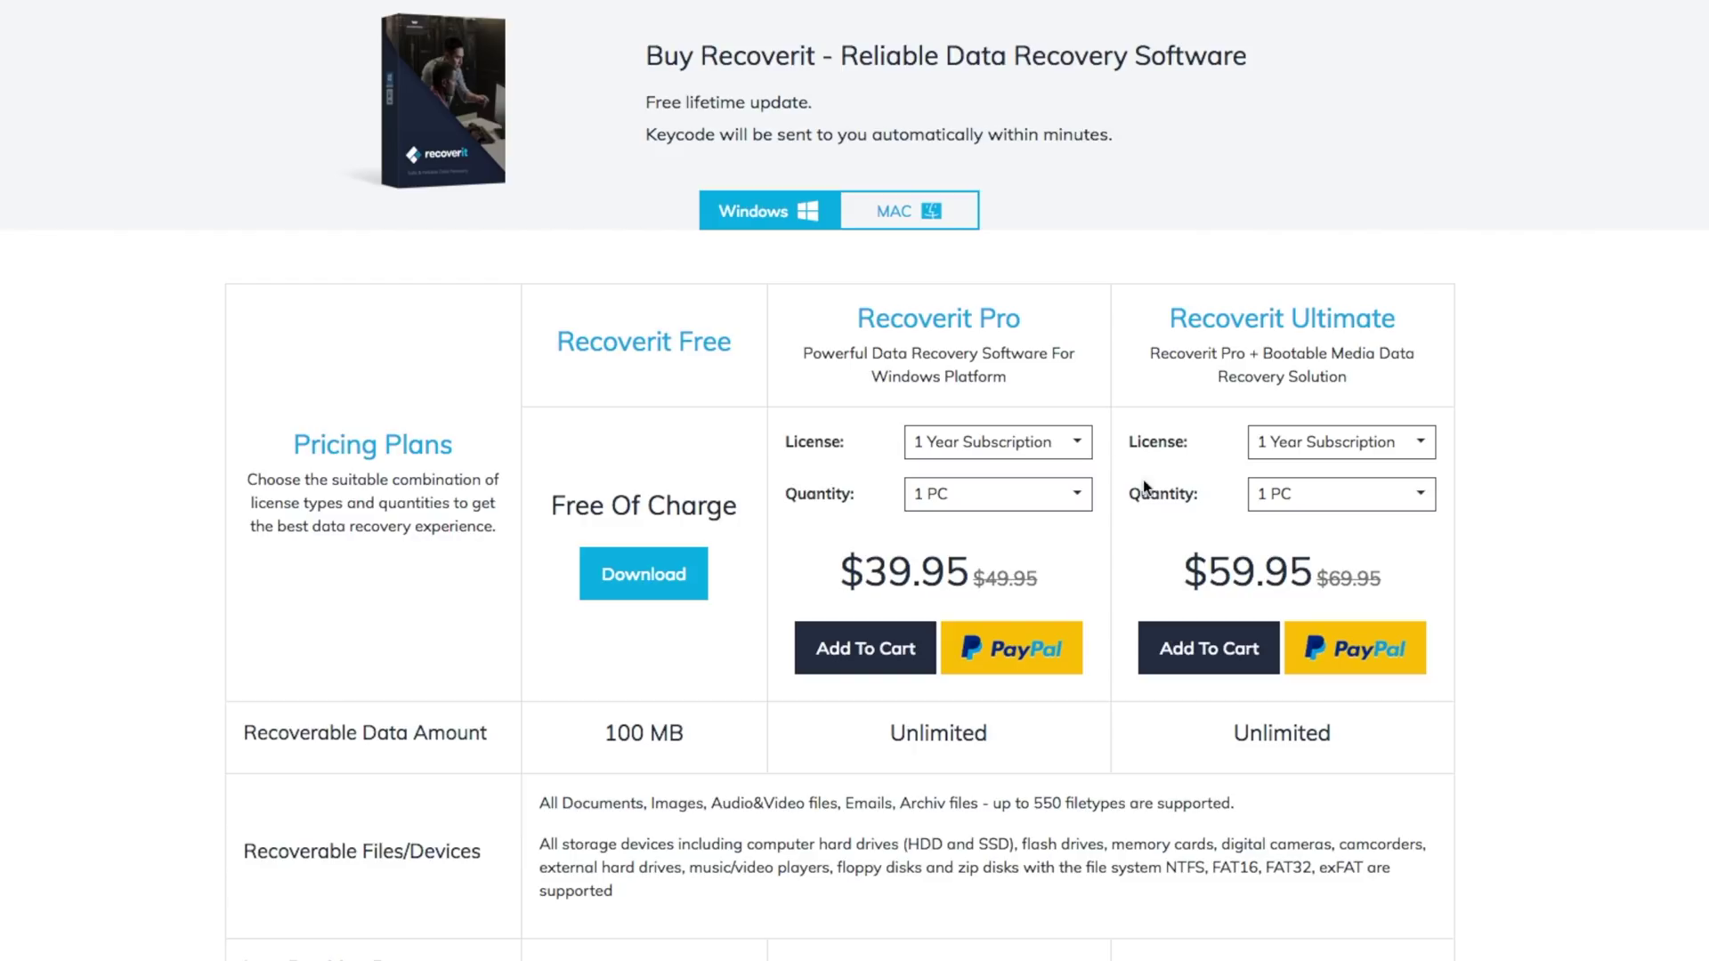
{"action": "left_click", "coordinate": [1077, 449]}
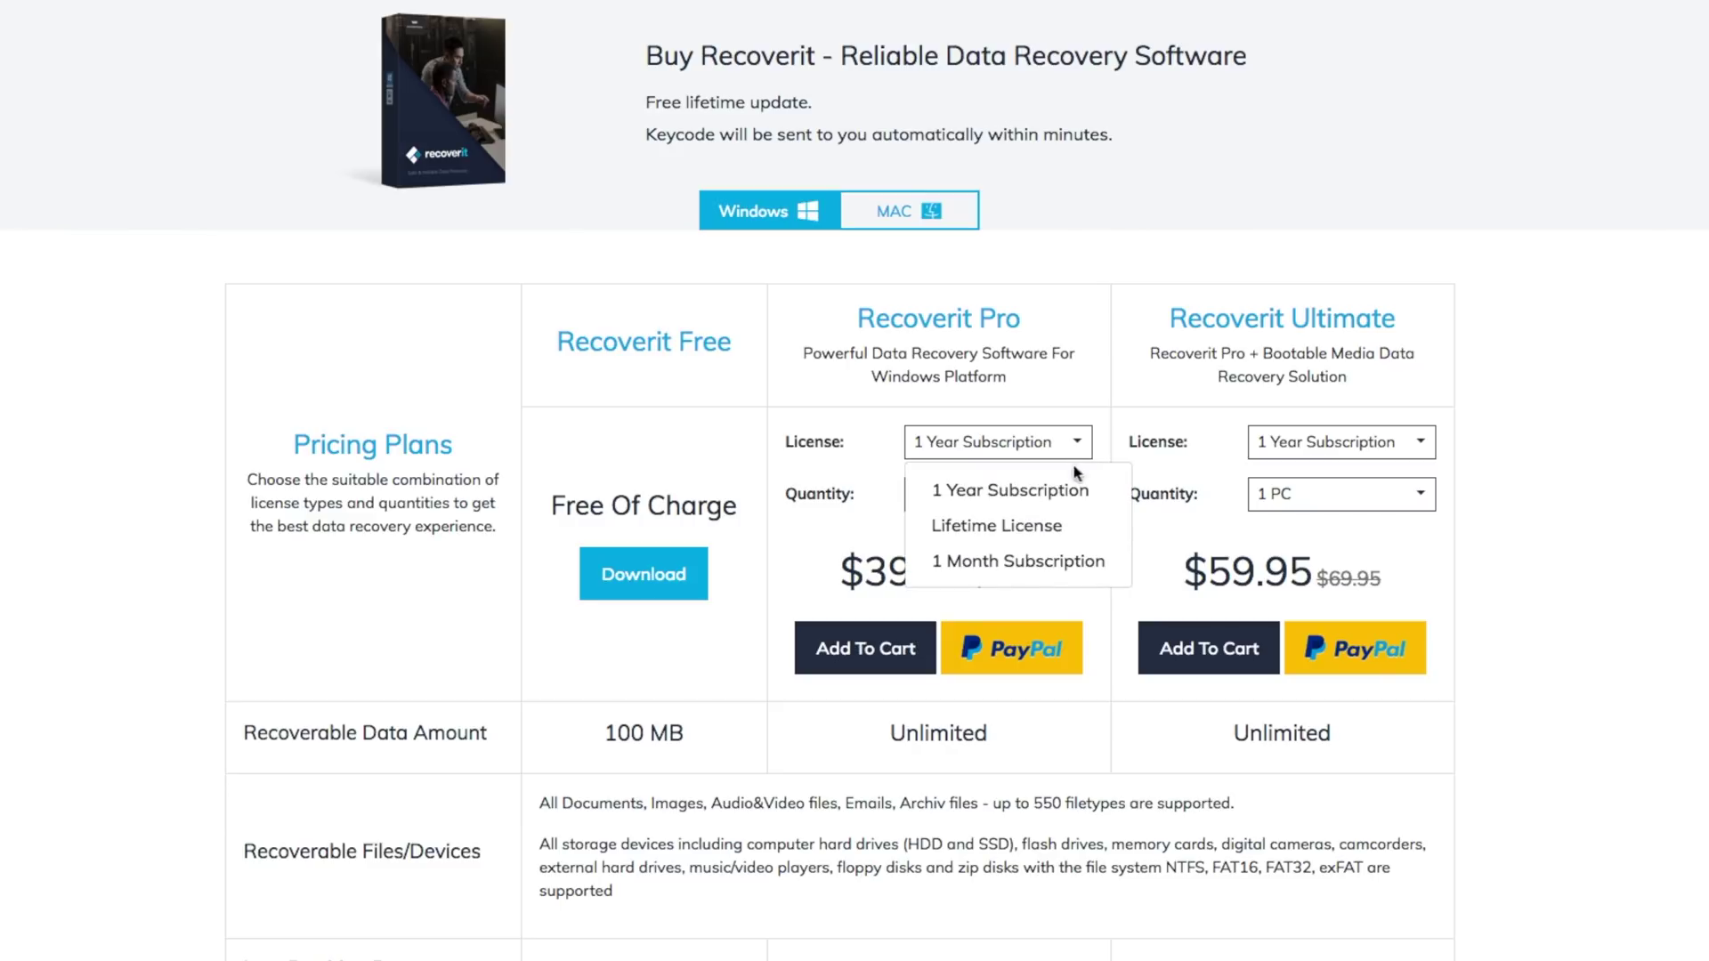
{"action": "left_click", "coordinate": [1057, 527]}
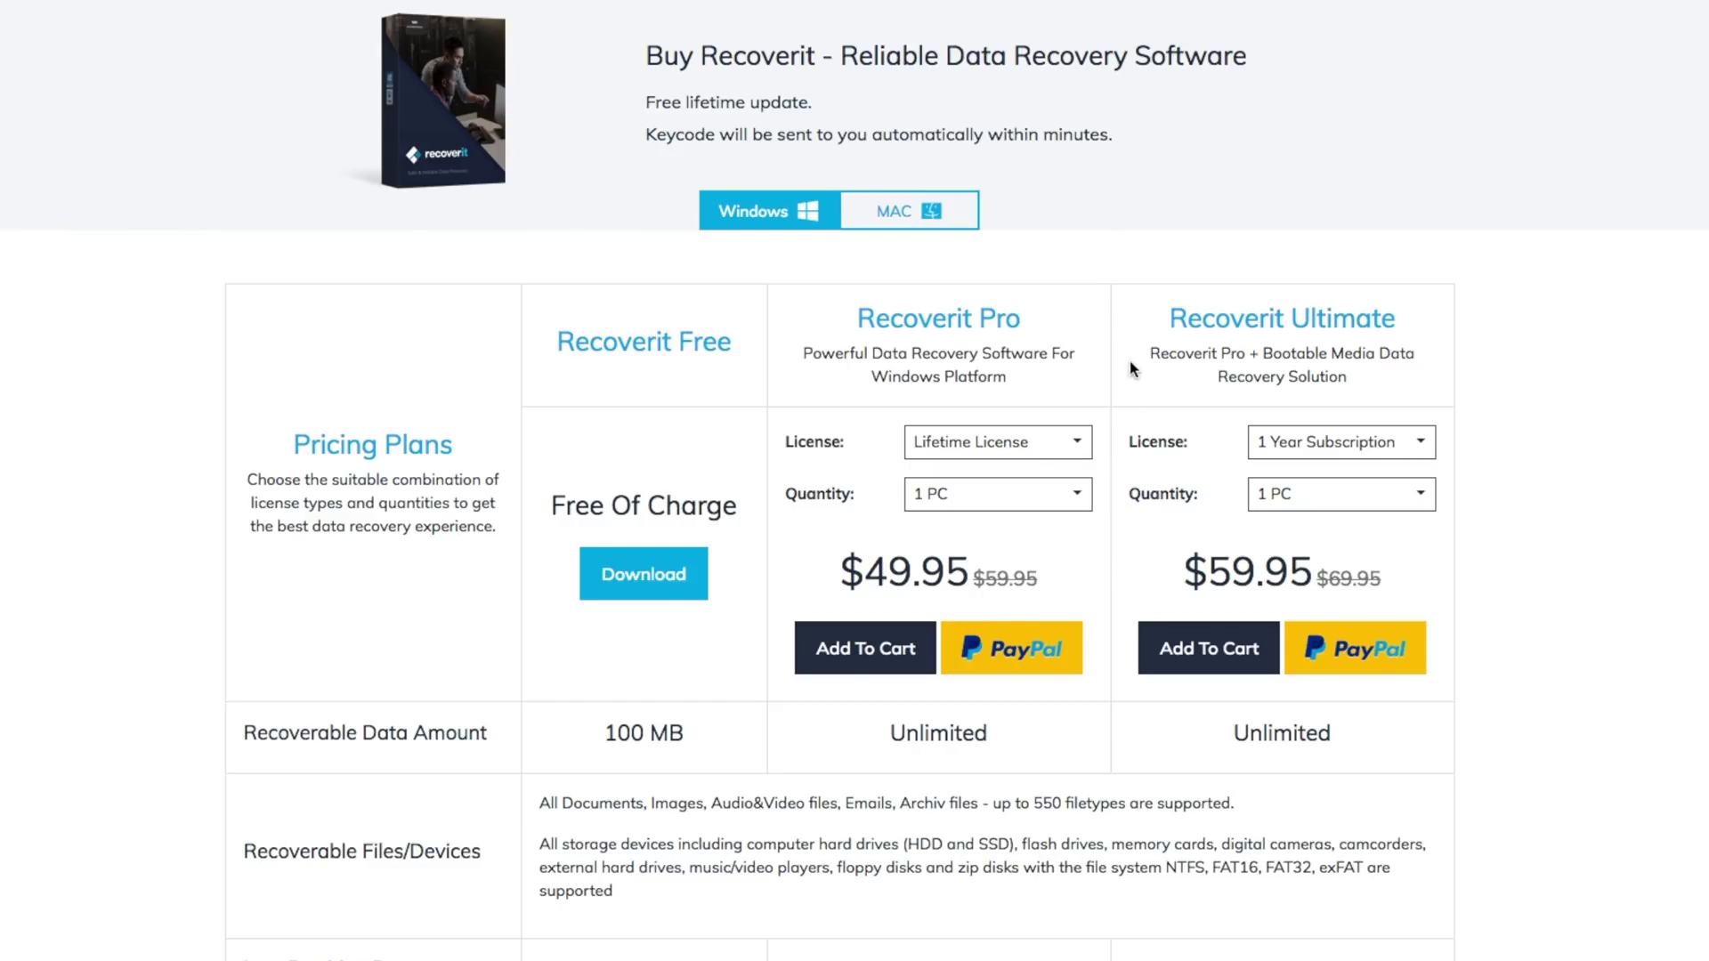